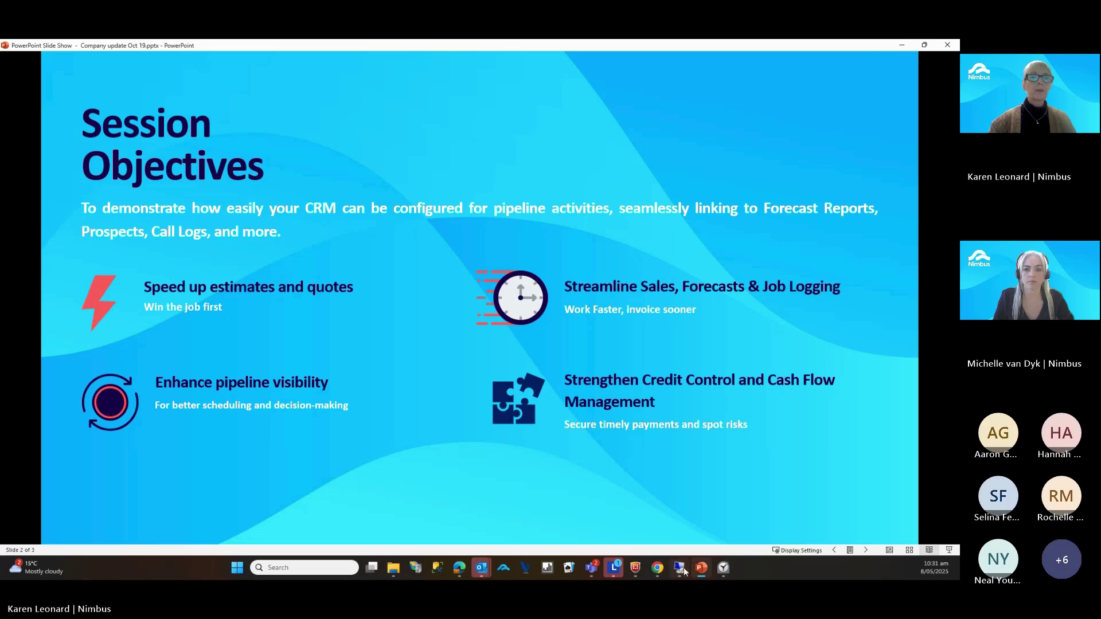
Switch to the Nimbus remote session and open the CRM Contacts report.
{"action": "left_click", "coordinate": [686, 569]}
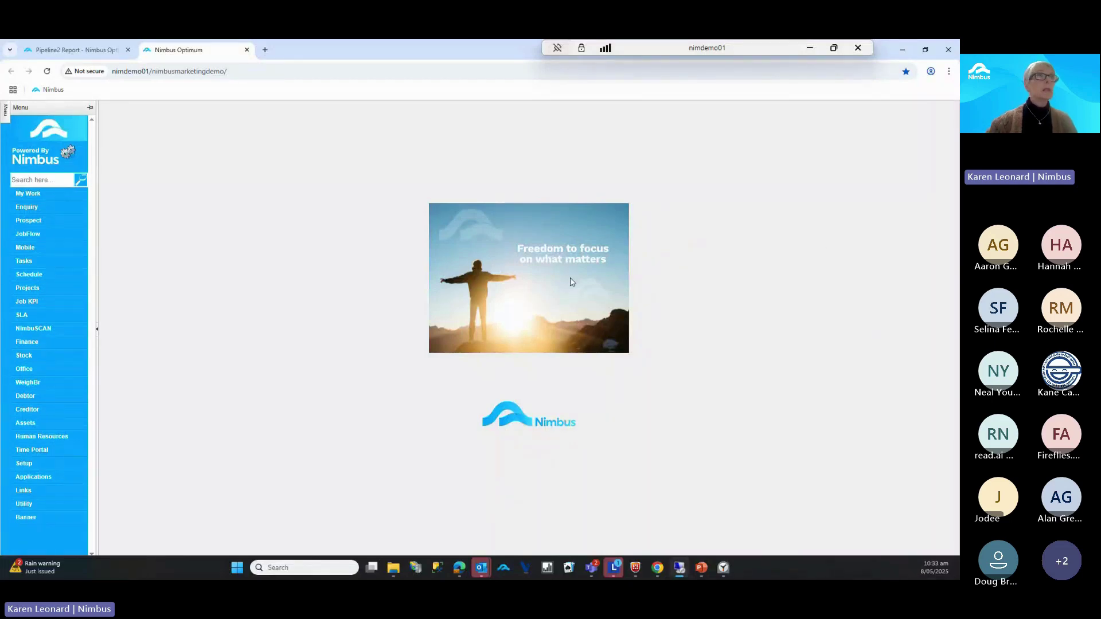
{"action": "left_click", "coordinate": [28, 208]}
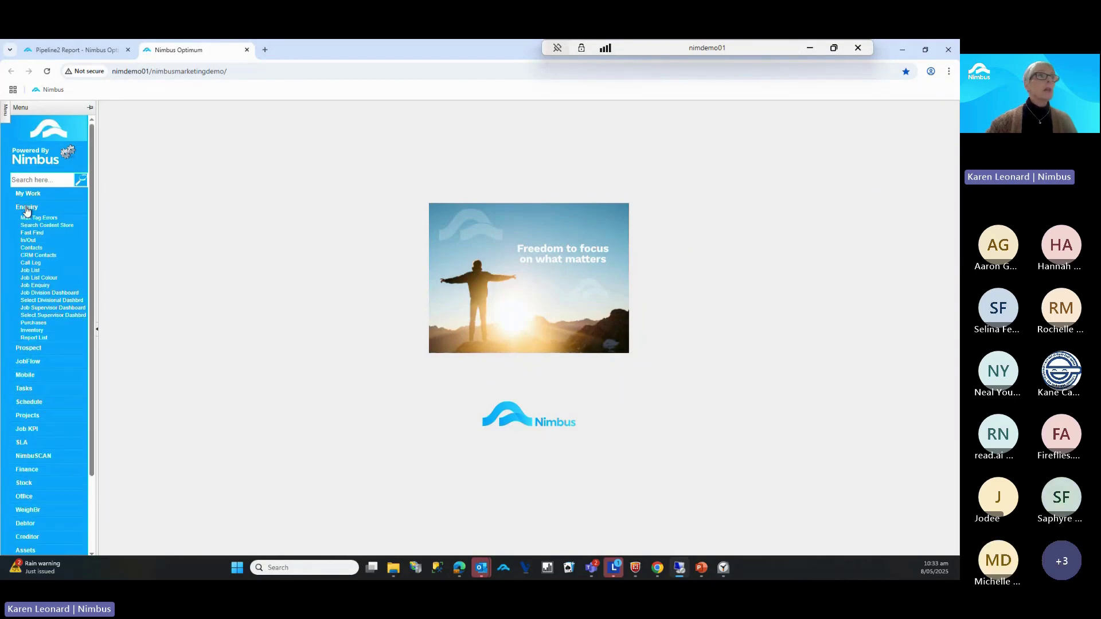
{"action": "left_click", "coordinate": [35, 261]}
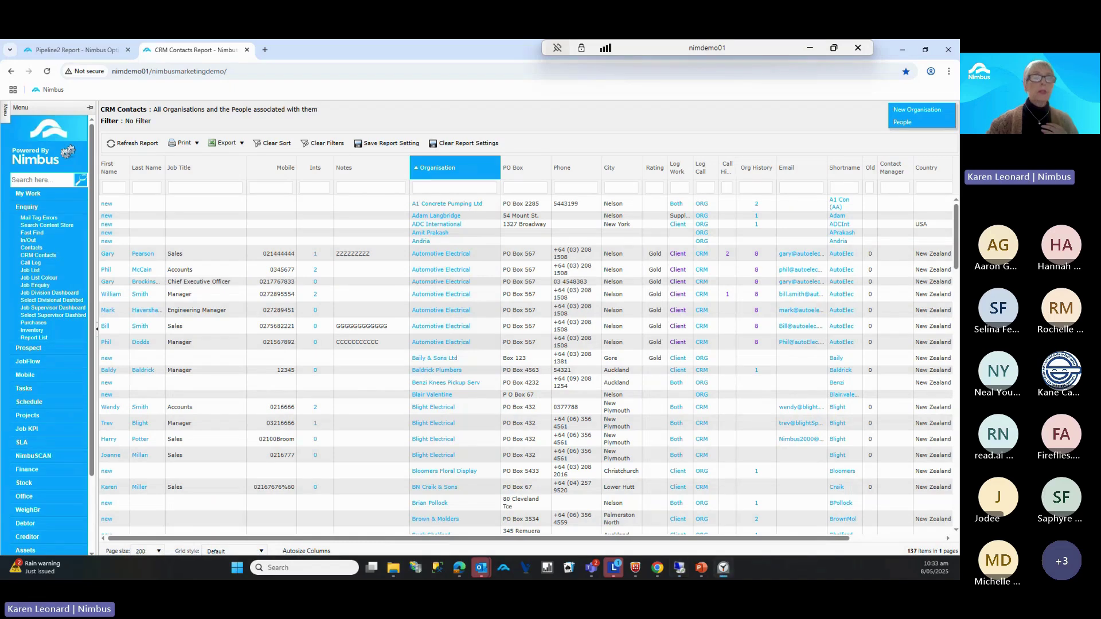
Filter the CRM Contacts report to organisations containing "auto".
{"action": "left_click", "coordinate": [439, 187]}
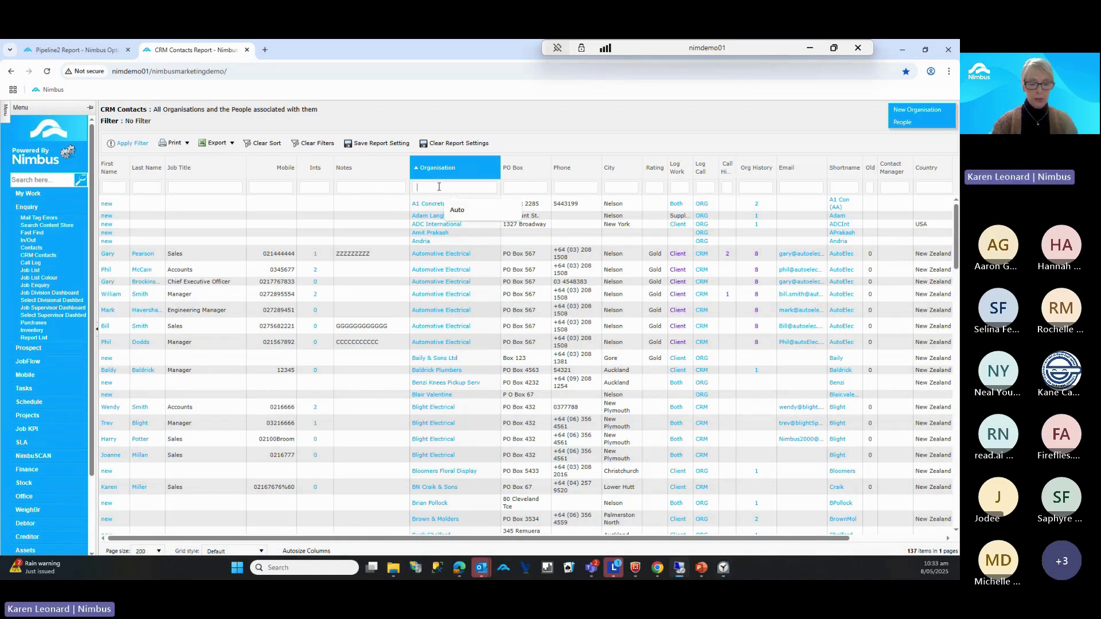
{"action": "type", "text": "autu"}
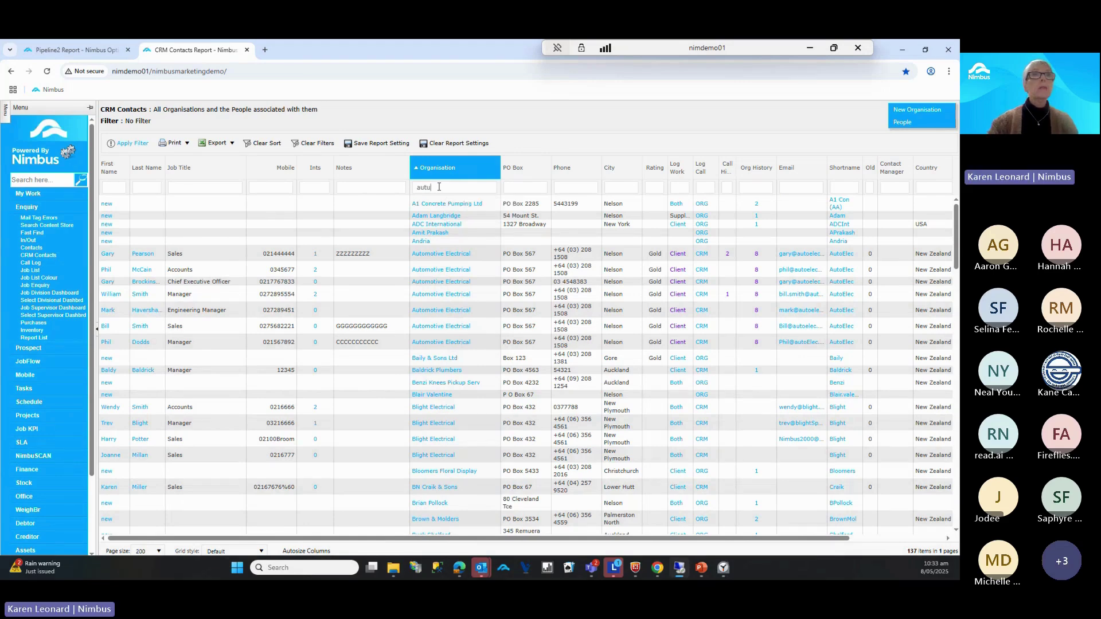
{"action": "key", "text": "BackSpace"}
{"action": "type", "text": "o"}
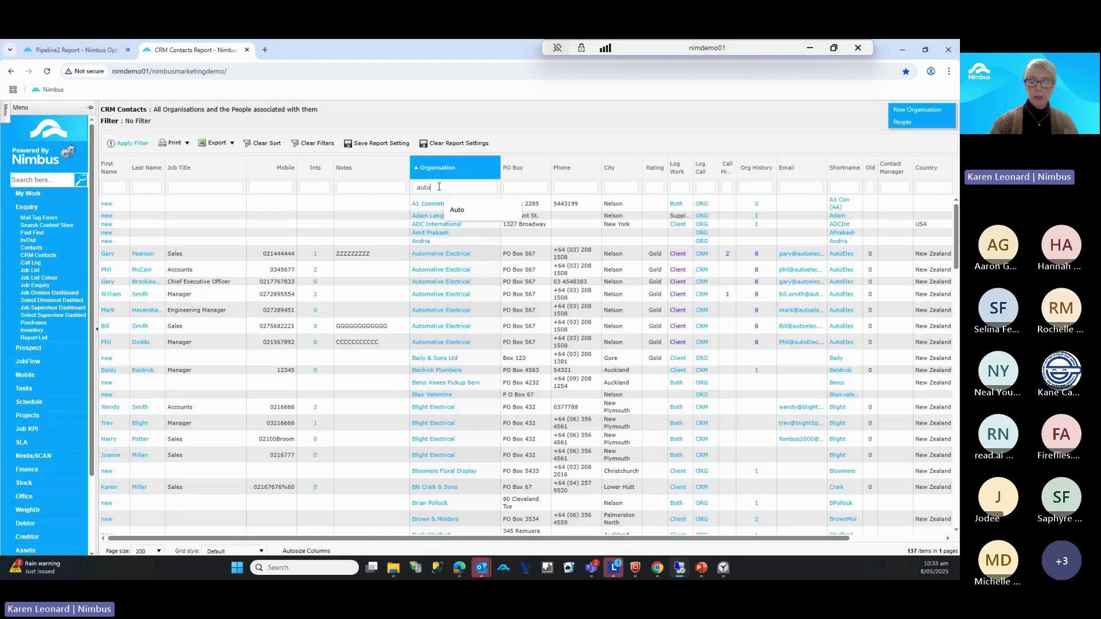
{"action": "key", "text": "Return"}
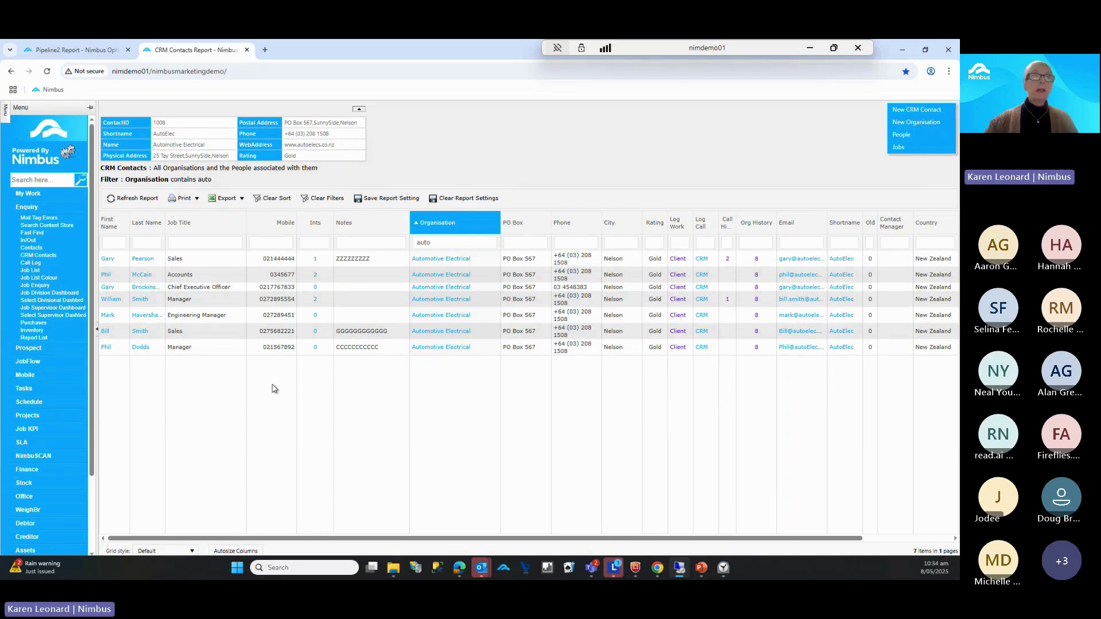
Examine the first listed contact's record and the interests checklist of the Automotive Electrical contact in Accounts.
{"action": "left_click", "coordinate": [109, 261]}
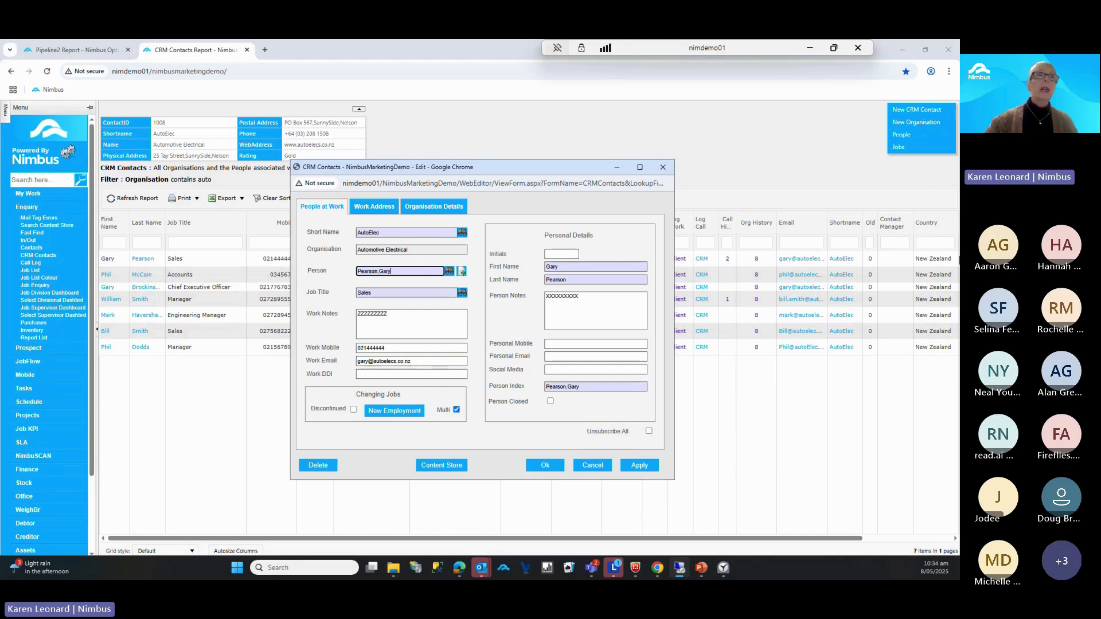
{"action": "left_click_drag", "start_coordinate": [381, 233], "coordinate": [349, 233]}
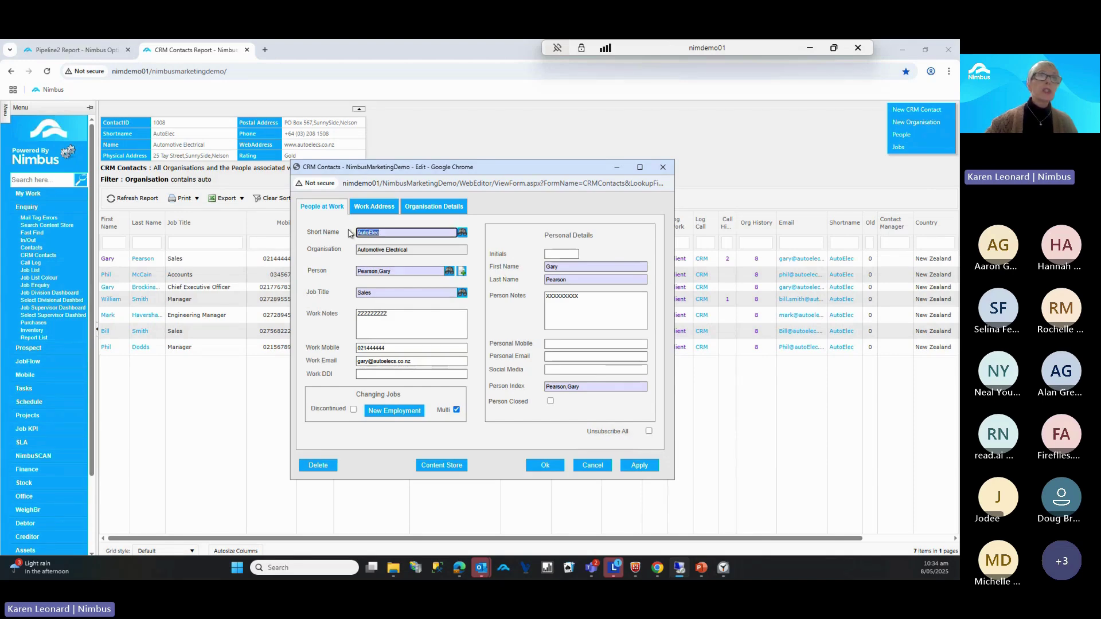
{"action": "left_click", "coordinate": [546, 465]}
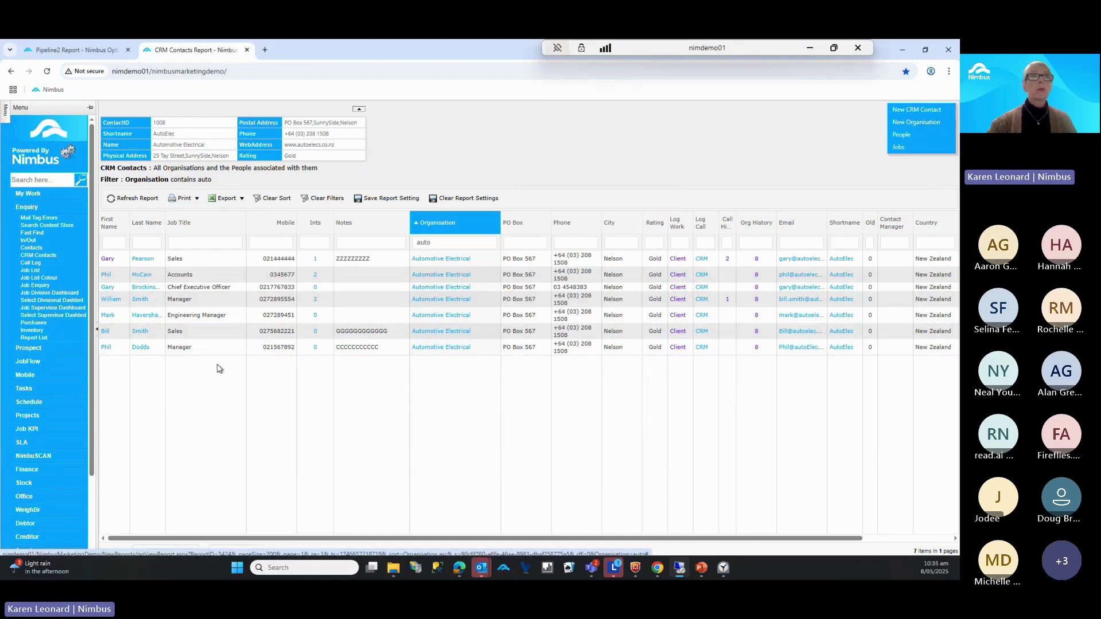
{"action": "left_click", "coordinate": [315, 276]}
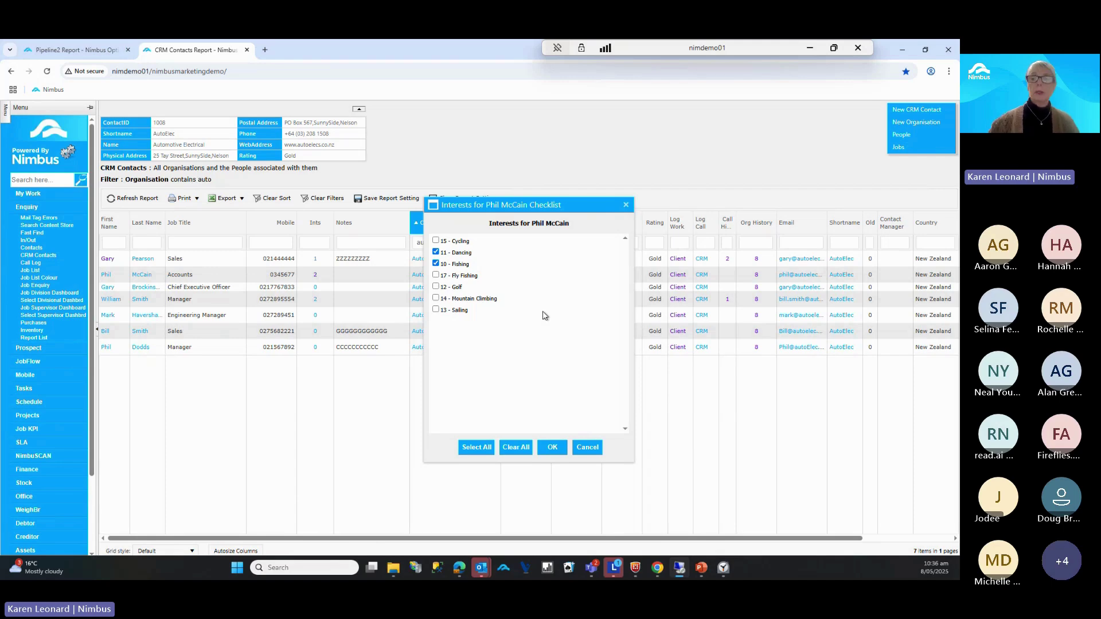
{"action": "left_click", "coordinate": [626, 205]}
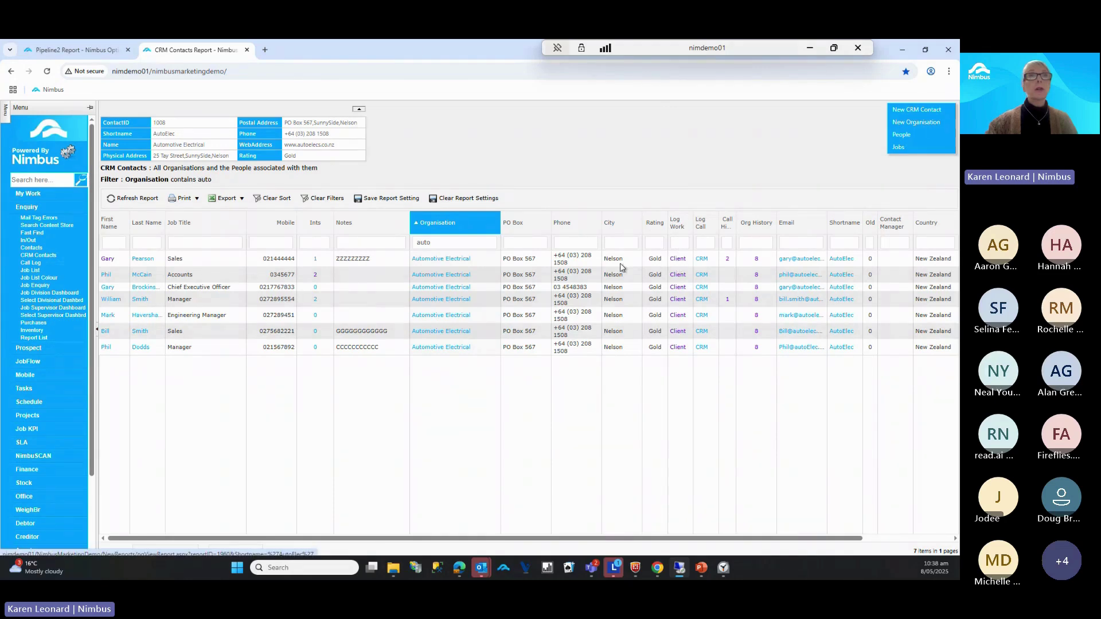
Try logging a new job for Automotive Electrical with the Engineering Manager as its CRM contact.
{"action": "left_click", "coordinate": [679, 259]}
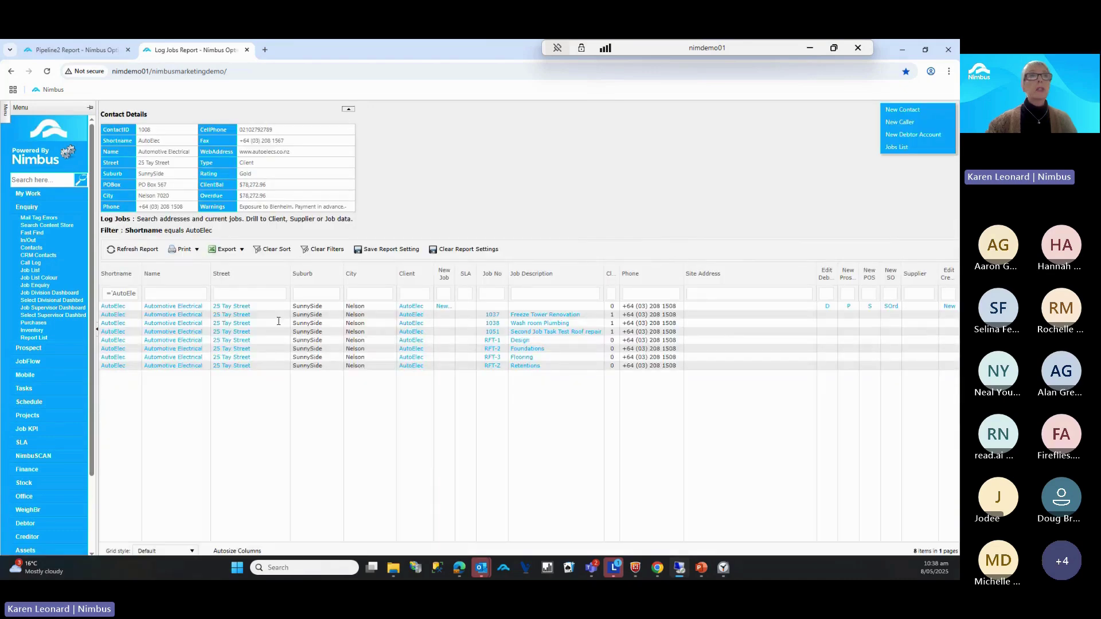
{"action": "left_click", "coordinate": [442, 307]}
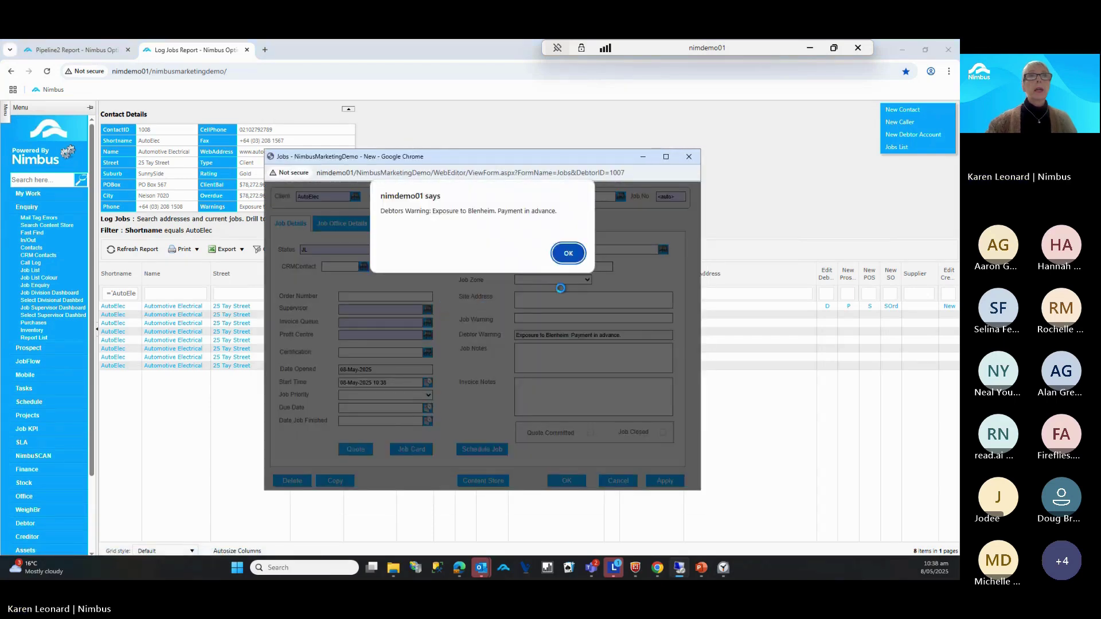
{"action": "left_click", "coordinate": [571, 256]}
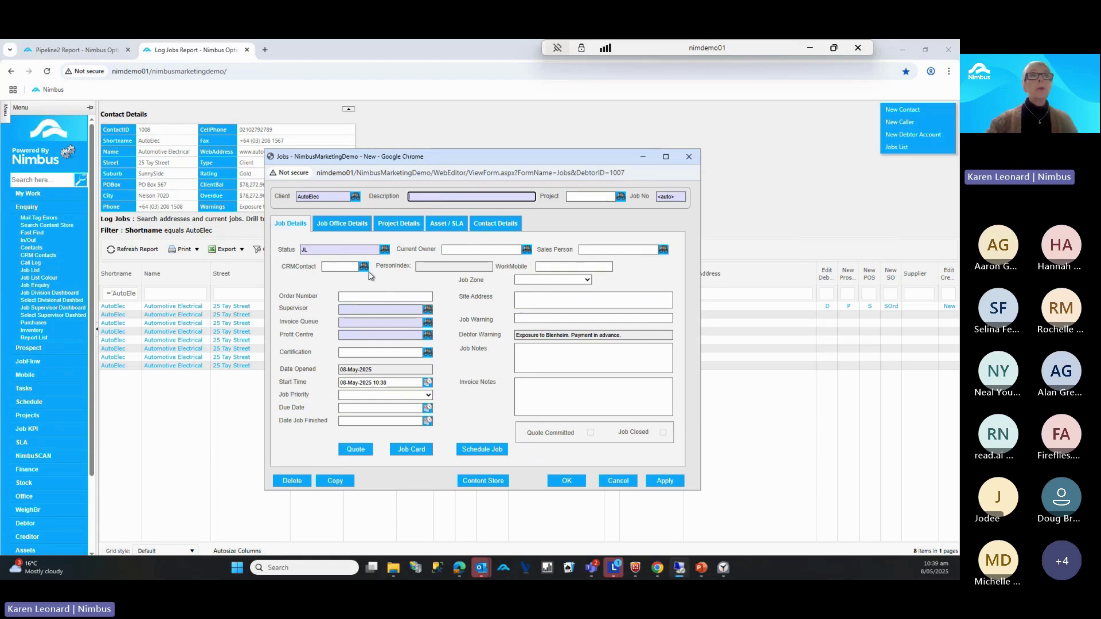
{"action": "left_click", "coordinate": [363, 267]}
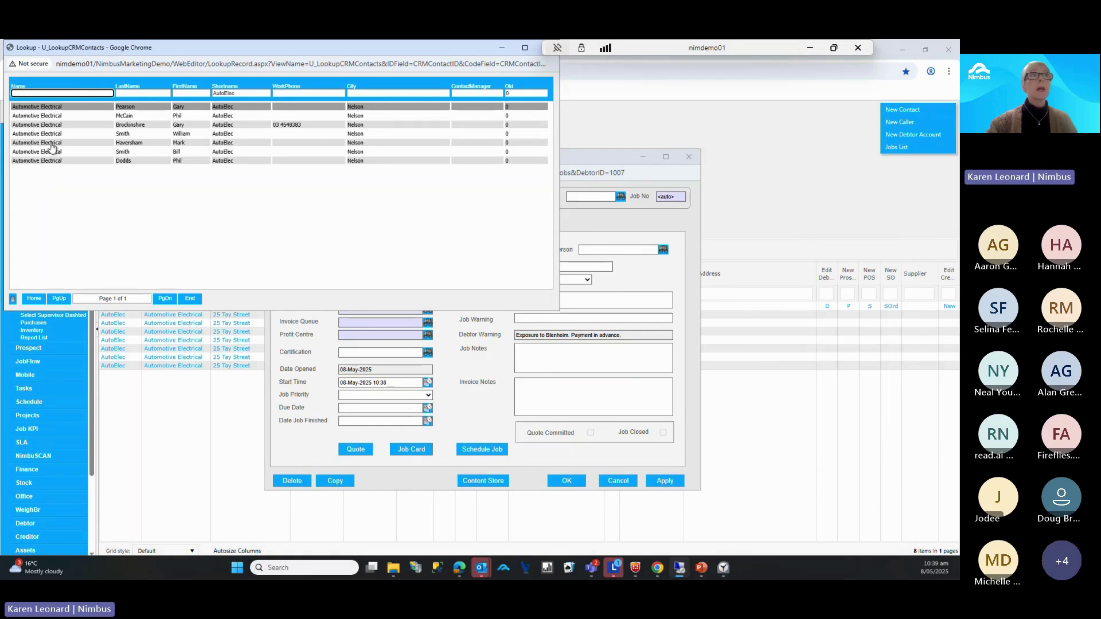
{"action": "double_click", "coordinate": [51, 143]}
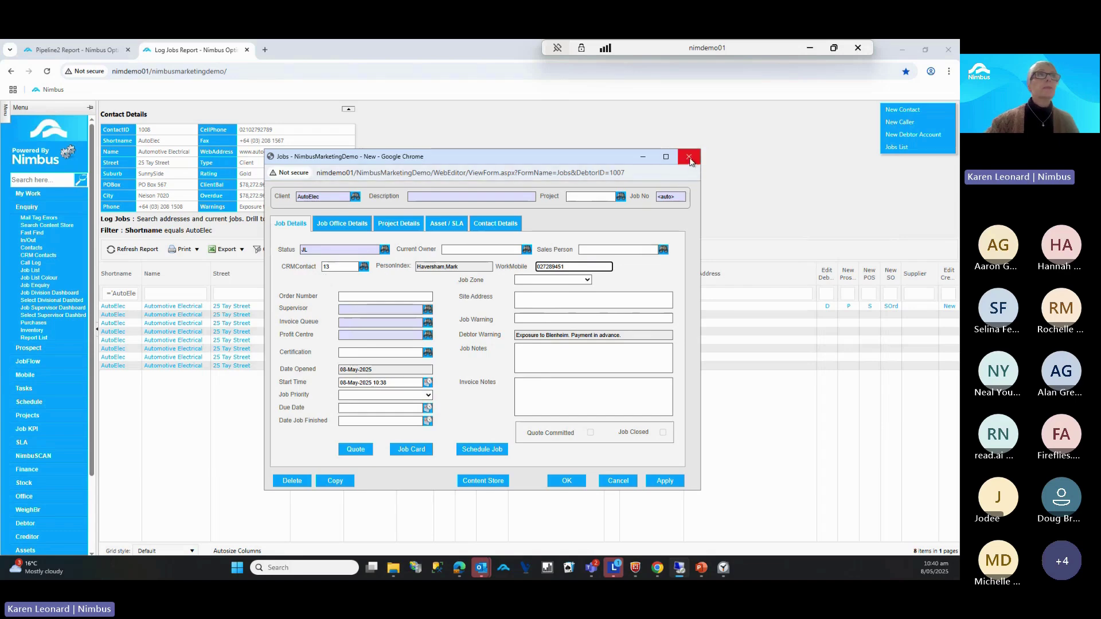
{"action": "left_click", "coordinate": [689, 157]}
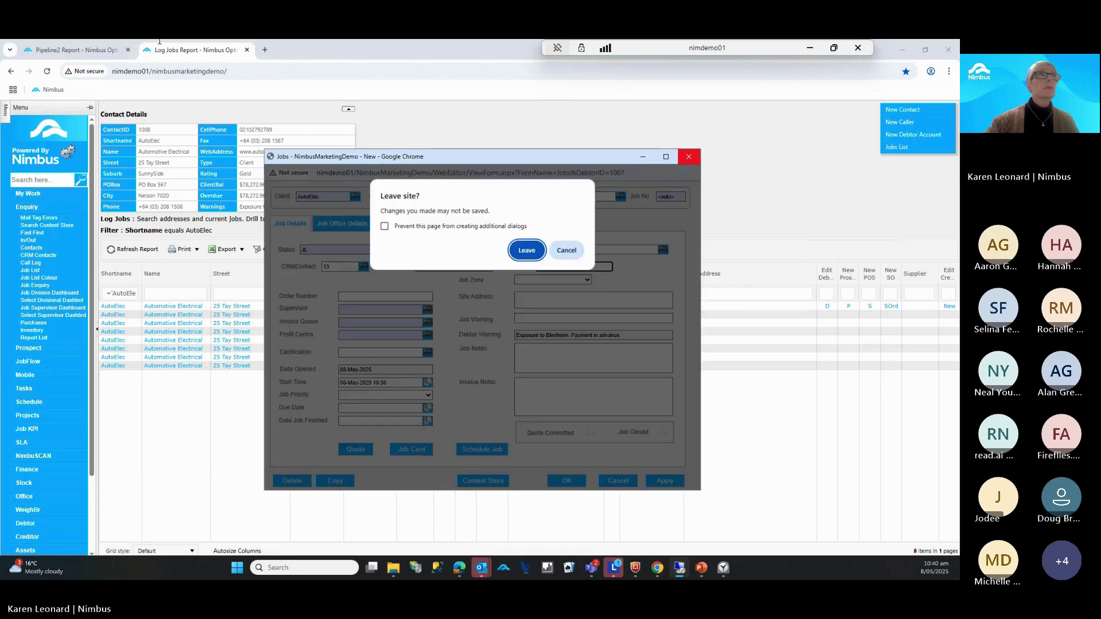
{"action": "left_click", "coordinate": [521, 252]}
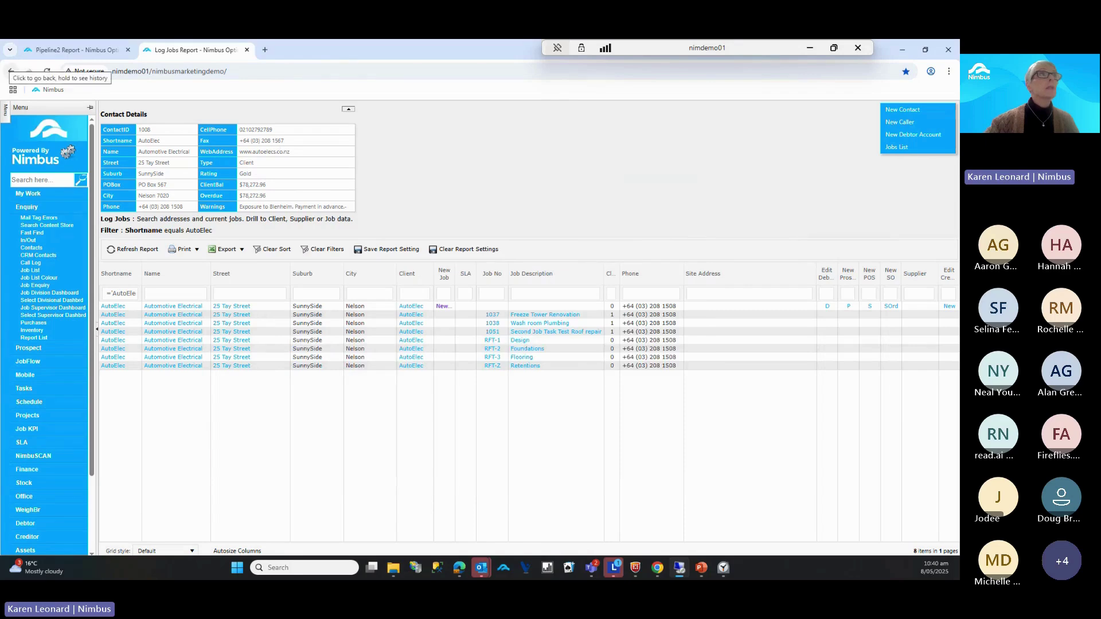
Return to the filtered CRM Contacts report and widen the Call History column.
{"action": "left_click", "coordinate": [14, 73]}
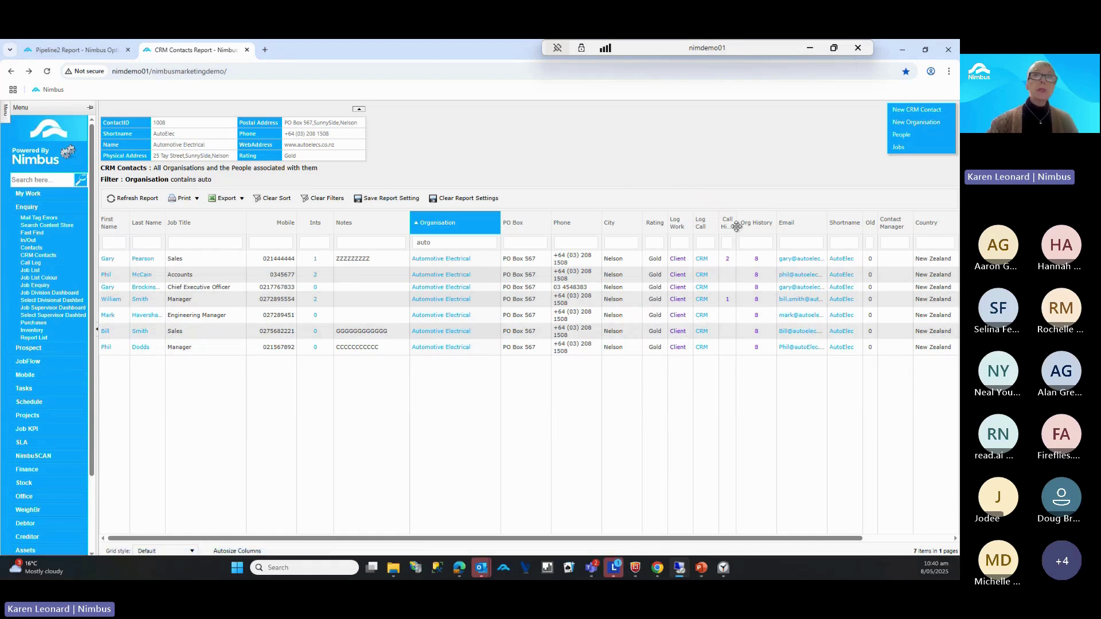
{"action": "left_click_drag", "start_coordinate": [736, 216], "coordinate": [746, 218]}
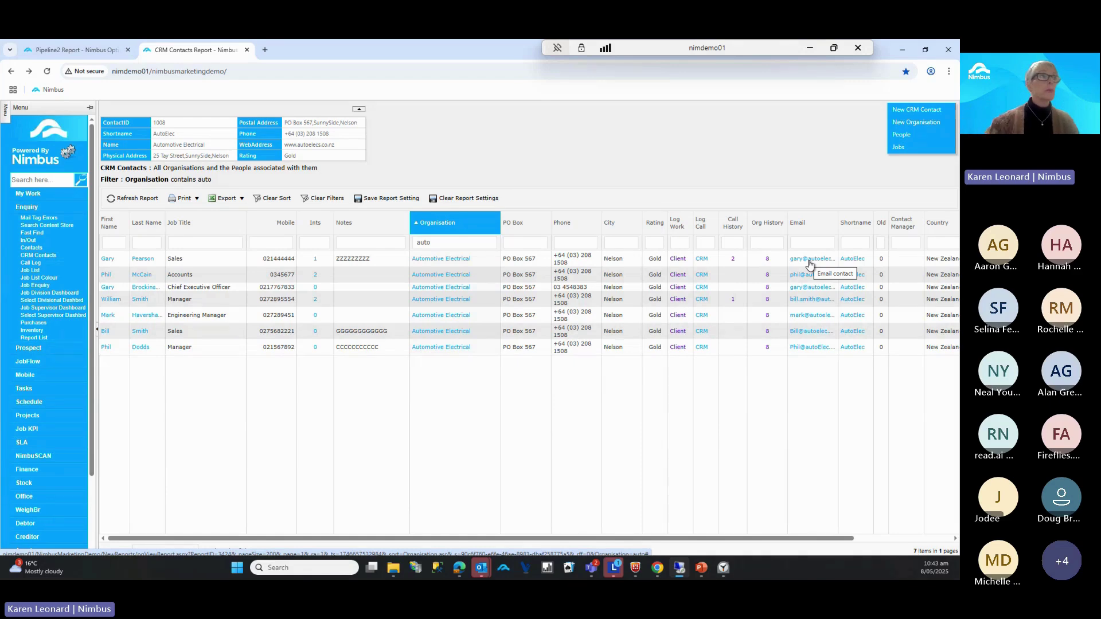
Open the Call Log report and filter it to call types containing "Debt".
{"action": "left_click", "coordinate": [30, 264]}
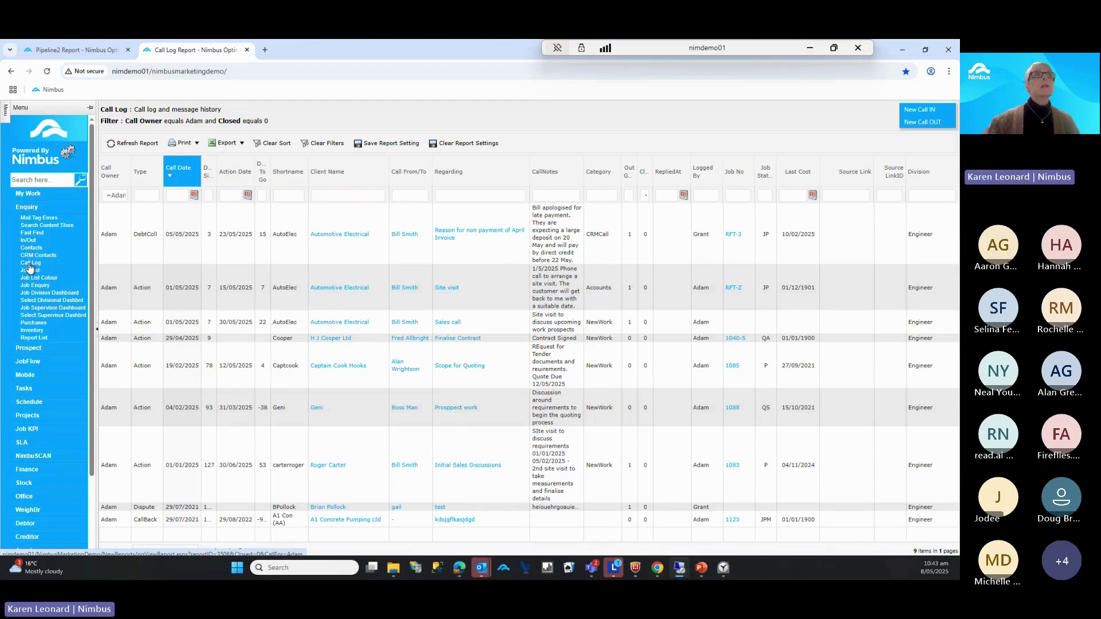
{"action": "left_click_drag", "start_coordinate": [105, 197], "coordinate": [125, 201]}
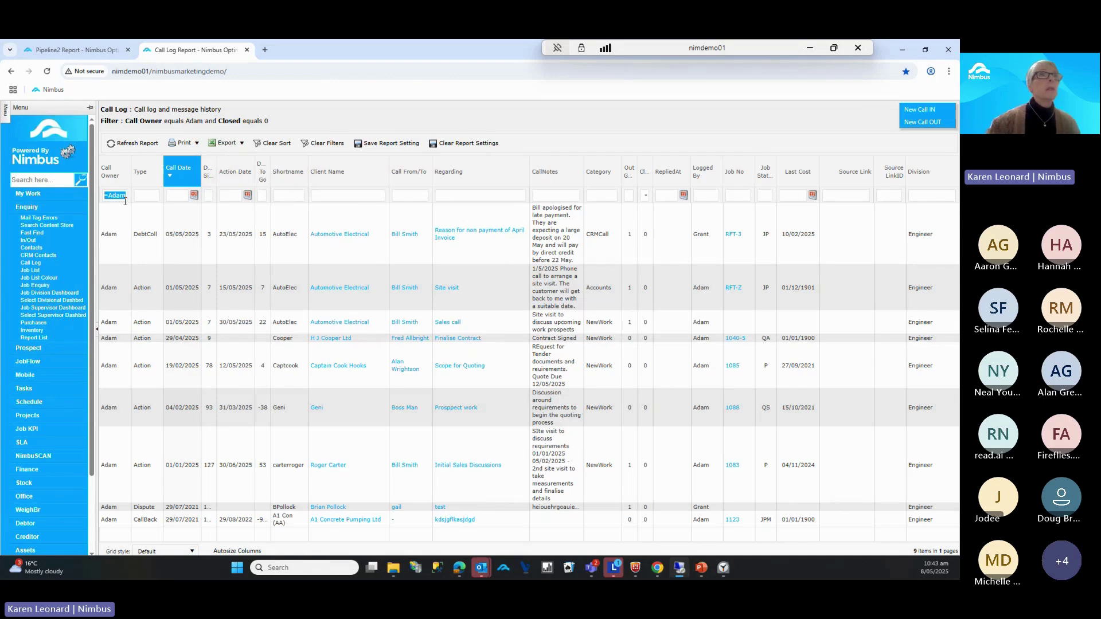
{"action": "left_click", "coordinate": [145, 200]}
{"action": "type", "text": "Debt"}
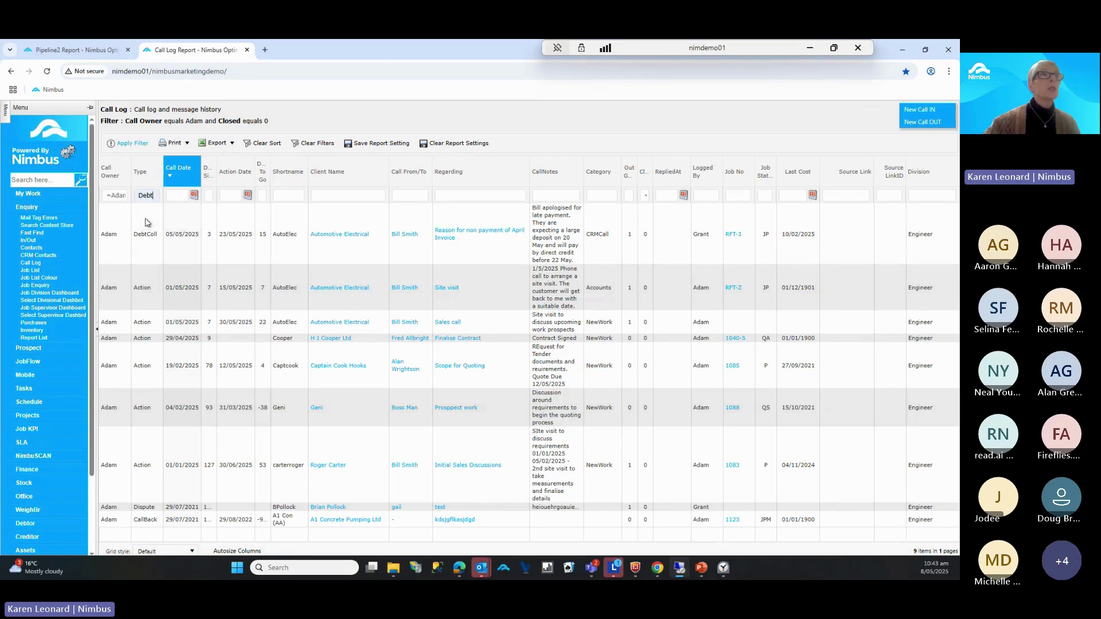
{"action": "left_click", "coordinate": [137, 144]}
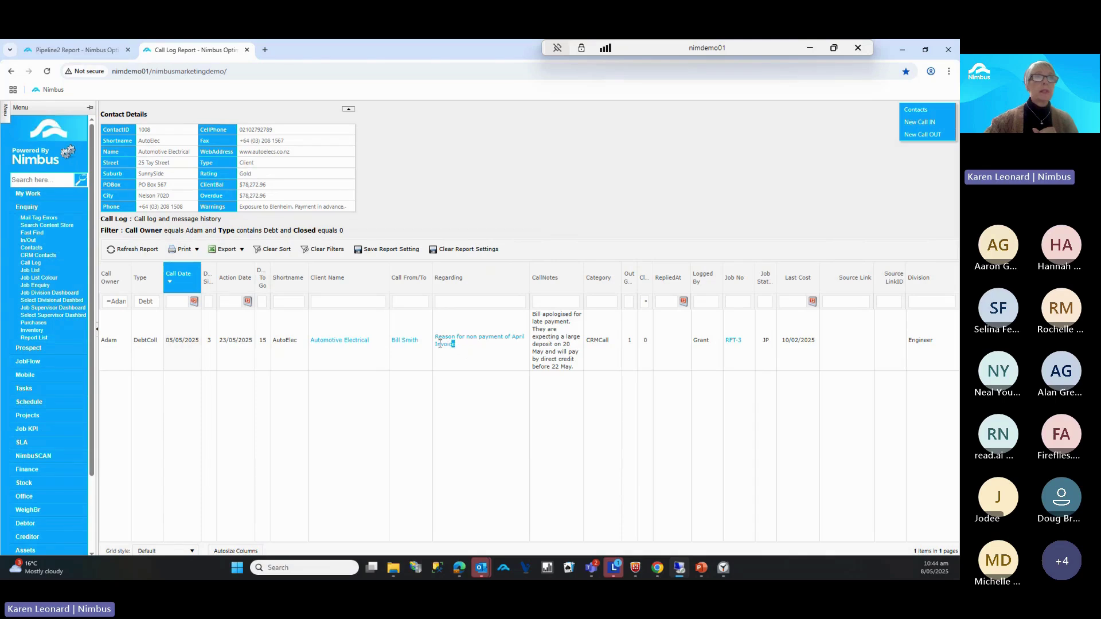
Review the debt collection call's subject and action date, and open its call record.
{"action": "triple_click", "coordinate": [435, 343]}
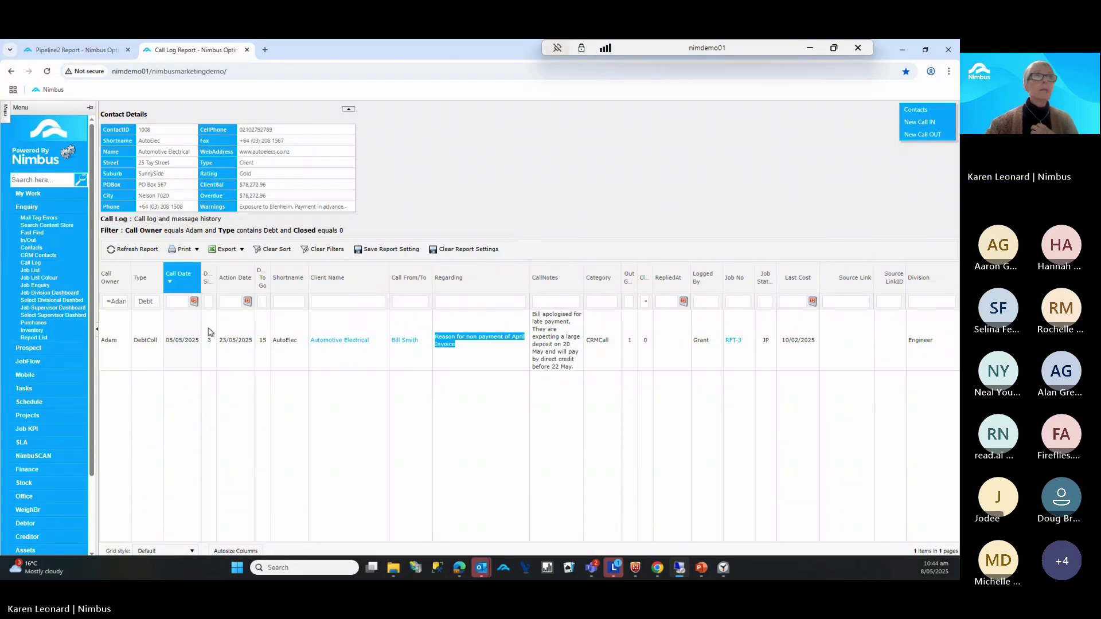
{"action": "left_click_drag", "start_coordinate": [255, 340], "coordinate": [219, 341]}
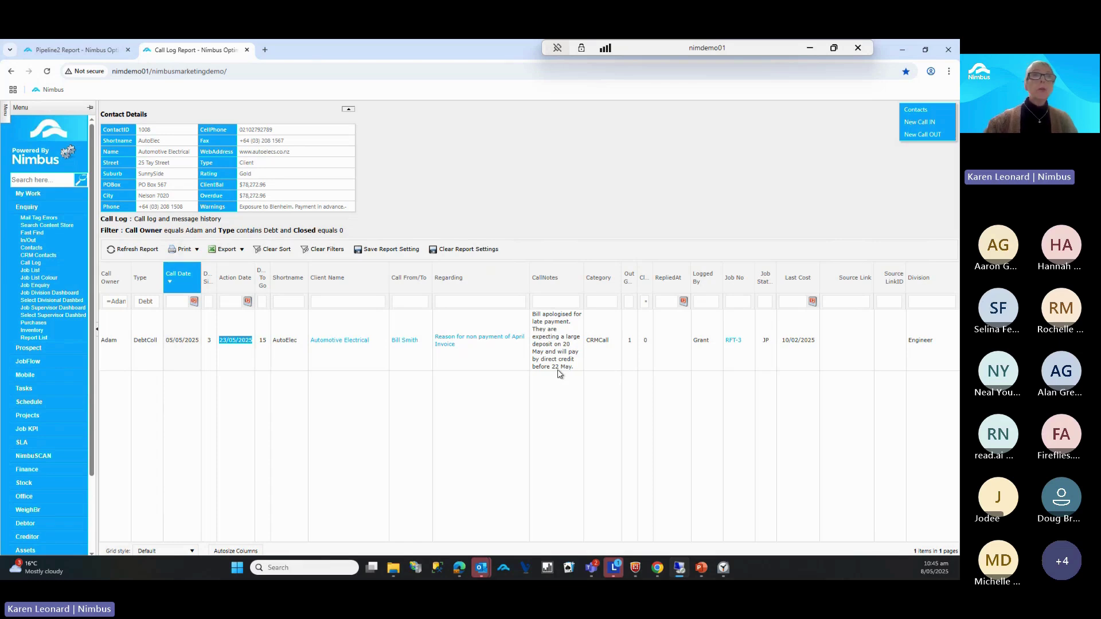
{"action": "left_click", "coordinate": [480, 341]}
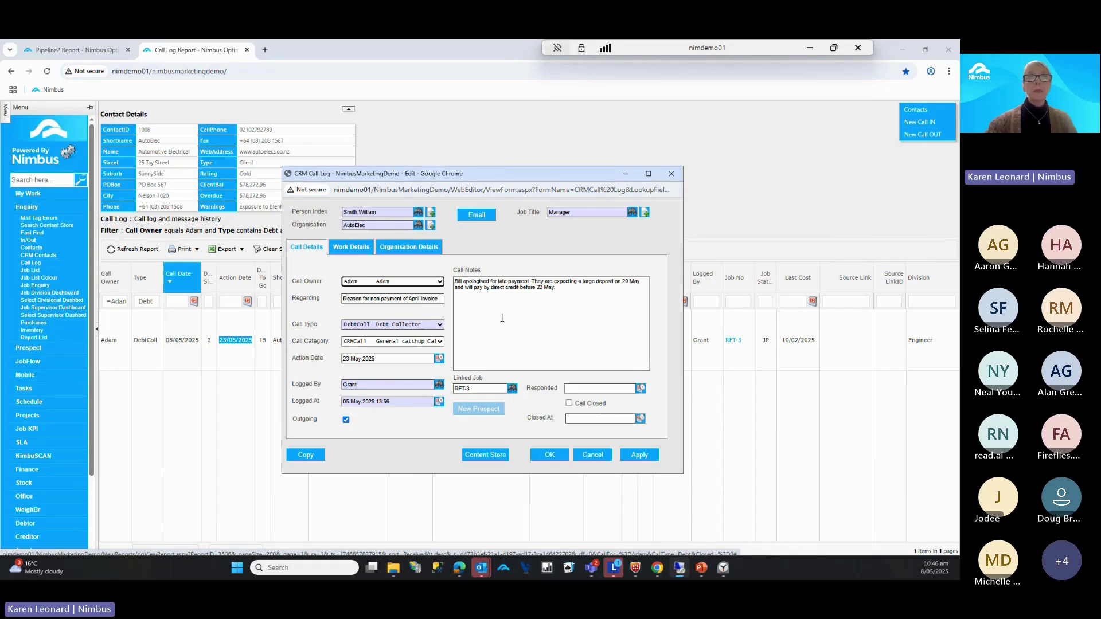
{"action": "left_click", "coordinate": [480, 219]}
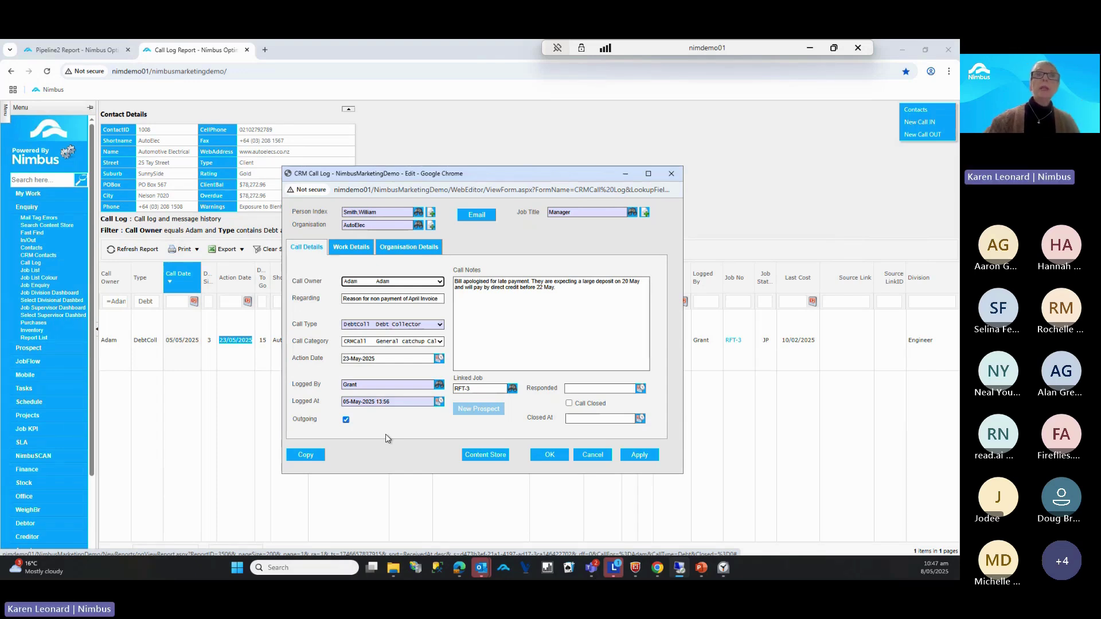
Add the call note "23/05 Formal letter was sent and attached to an email", save the call record and refresh the Call Log report.
{"action": "left_click", "coordinate": [567, 290]}
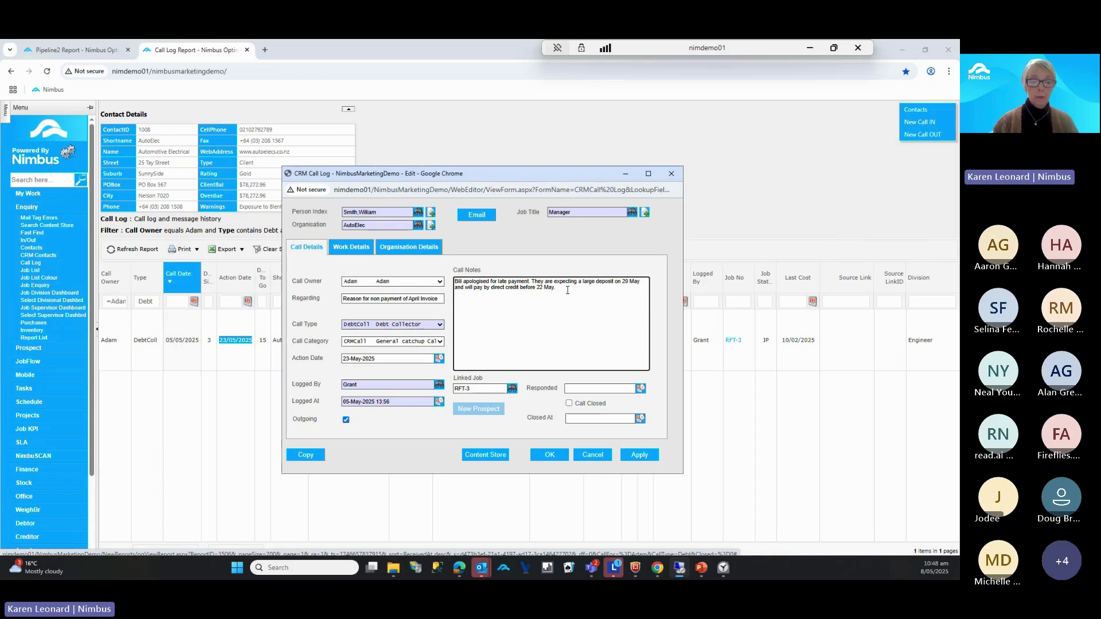
{"action": "type", "text": "23"}
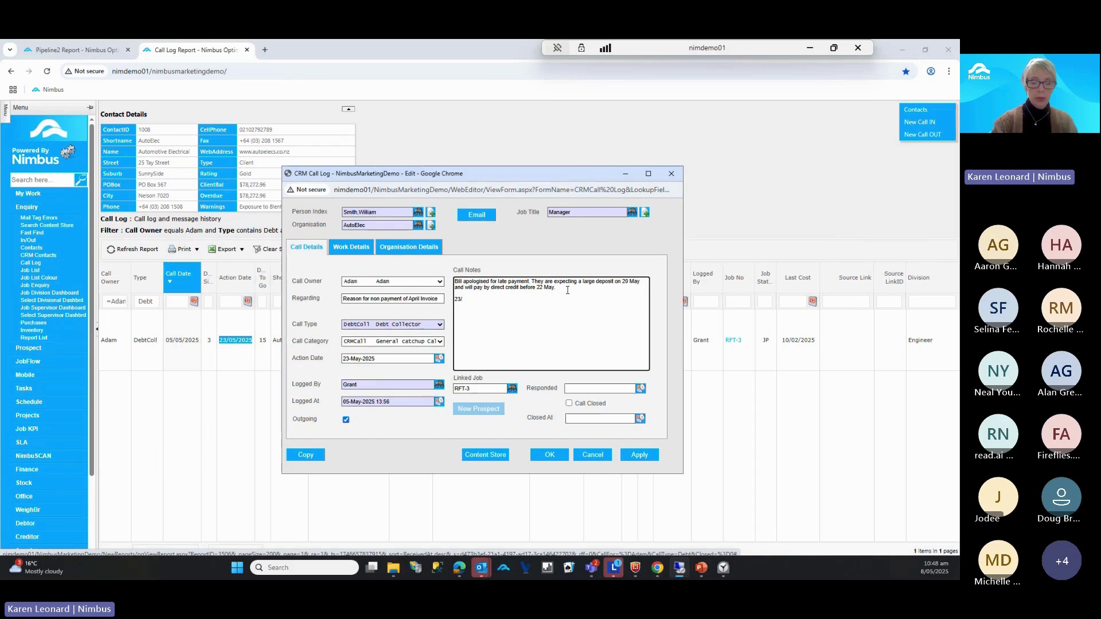
{"action": "type", "text": "/0"}
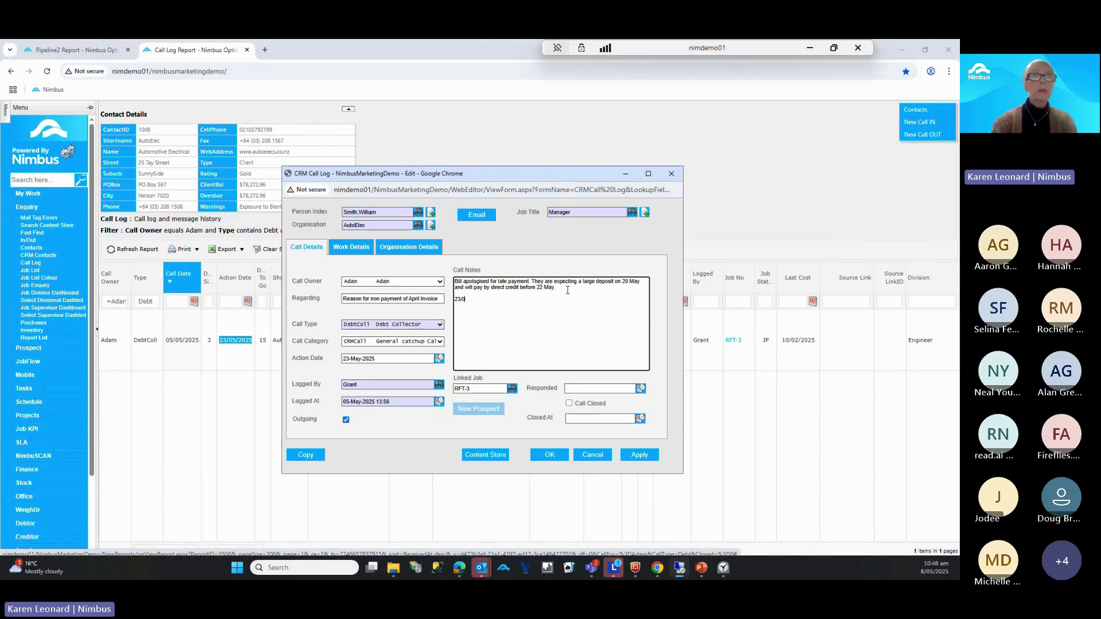
{"action": "type", "text": "5"}
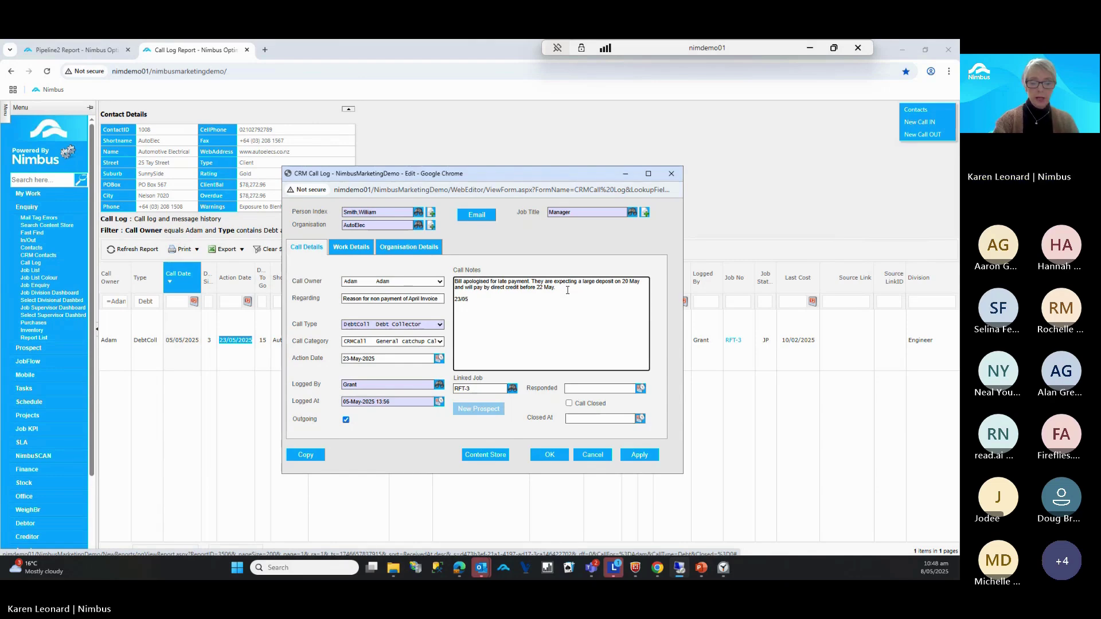
{"action": "type", "text": " For"}
{"action": "type", "text": "l letter"}
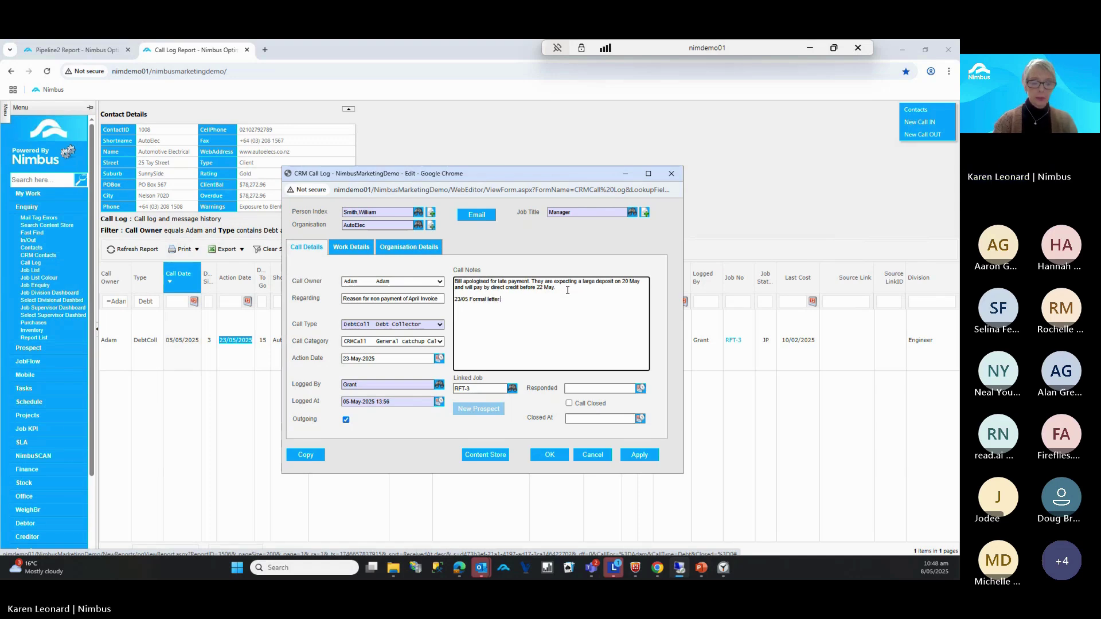
{"action": "type", "text": " was sent and attached"}
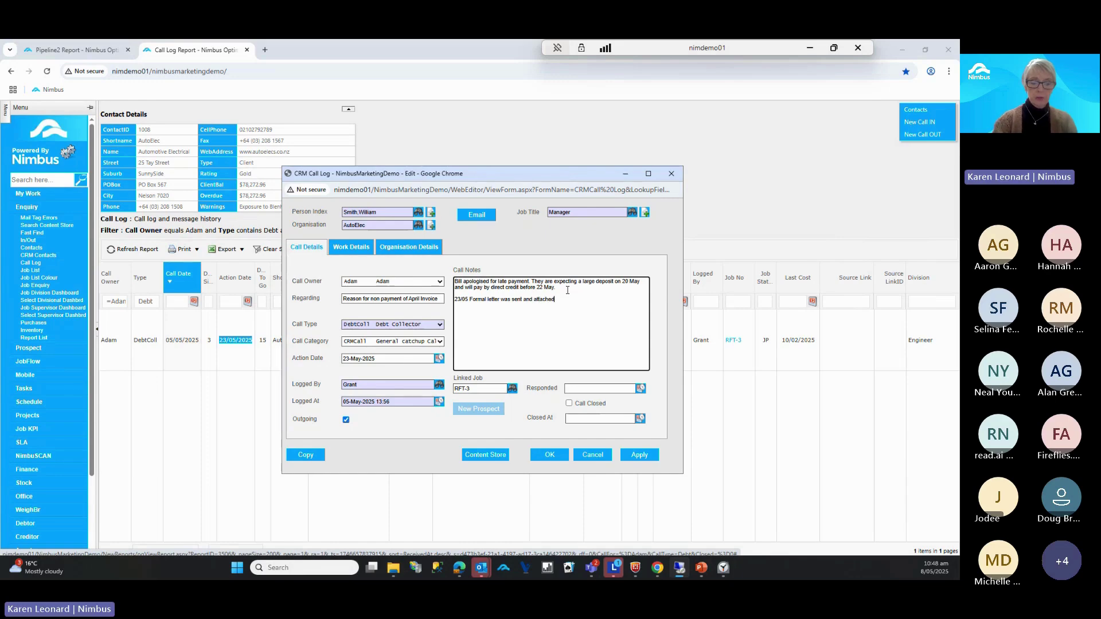
{"action": "type", "text": " to an eam"}
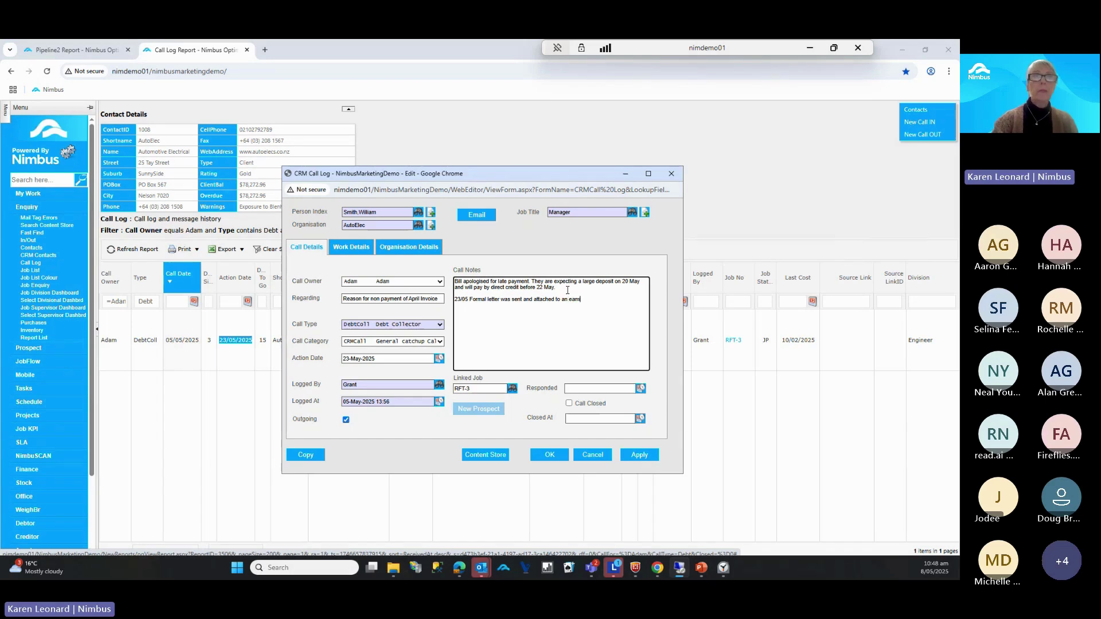
{"action": "key", "text": "BackSpace"}
{"action": "key", "text": "BackSpace"}
{"action": "type", "text": "mail"}
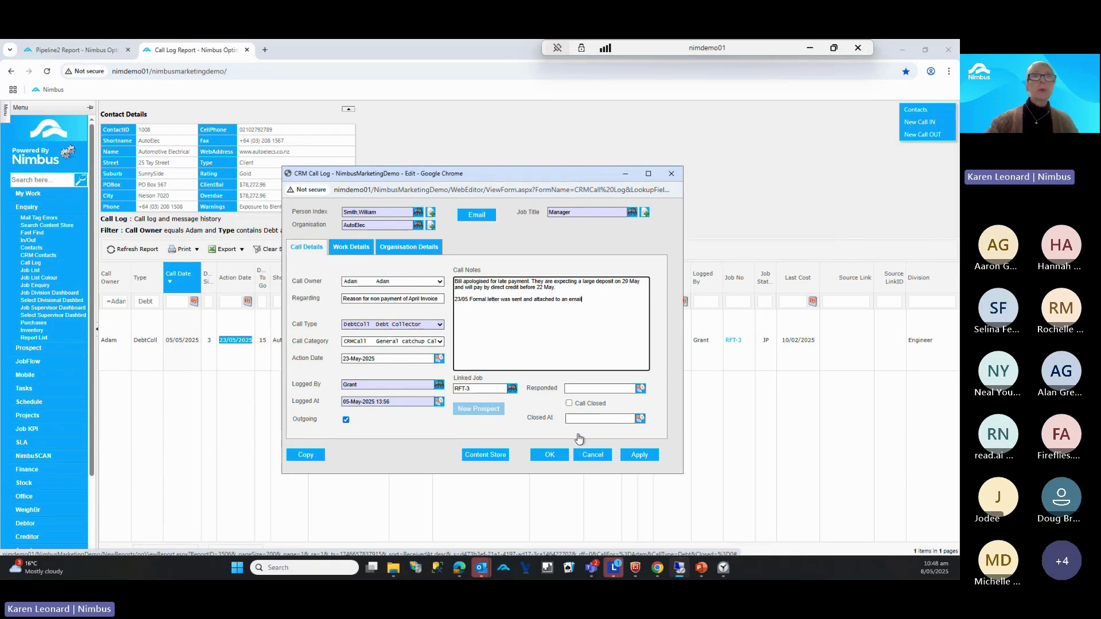
{"action": "left_click", "coordinate": [560, 458]}
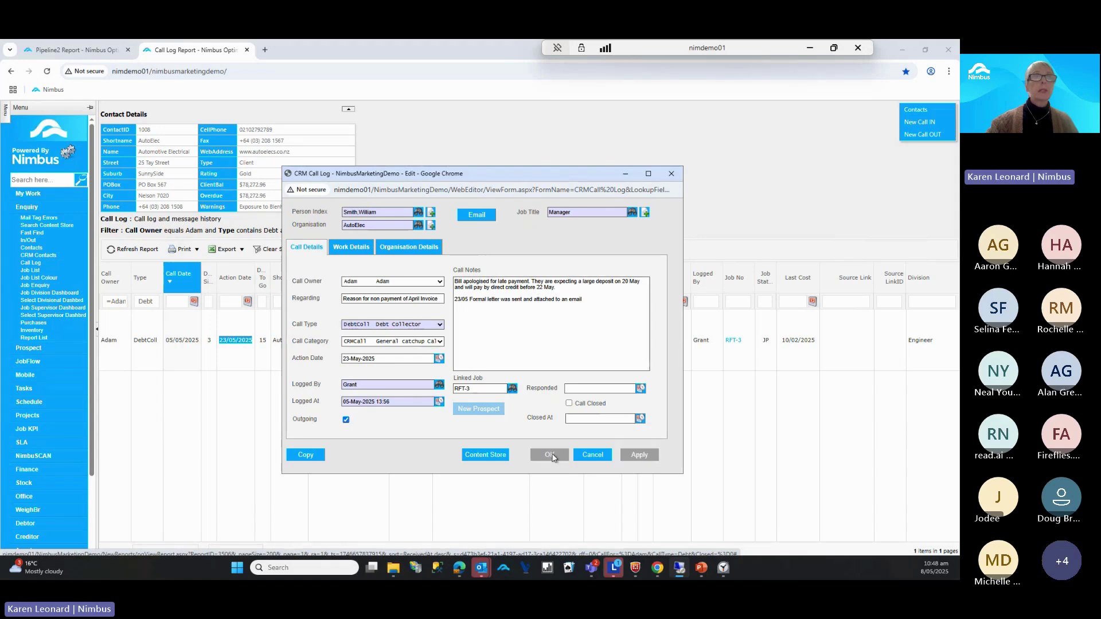
{"action": "left_click", "coordinate": [145, 255]}
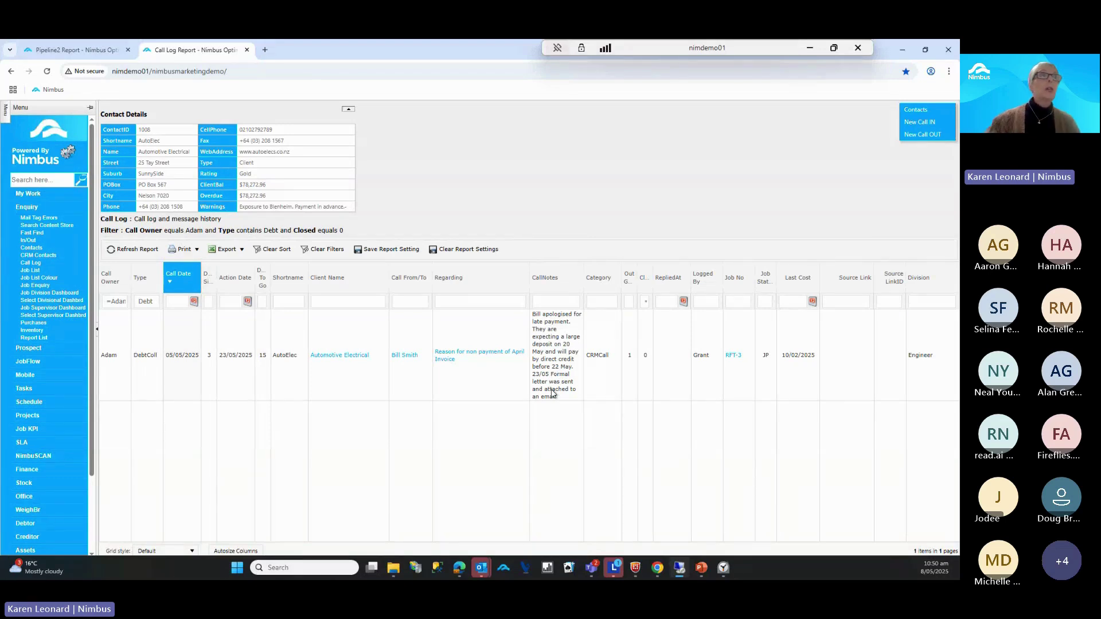
Search Nimbus for "Pipeline" and open the Pipeline2 report.
{"action": "left_click", "coordinate": [41, 180]}
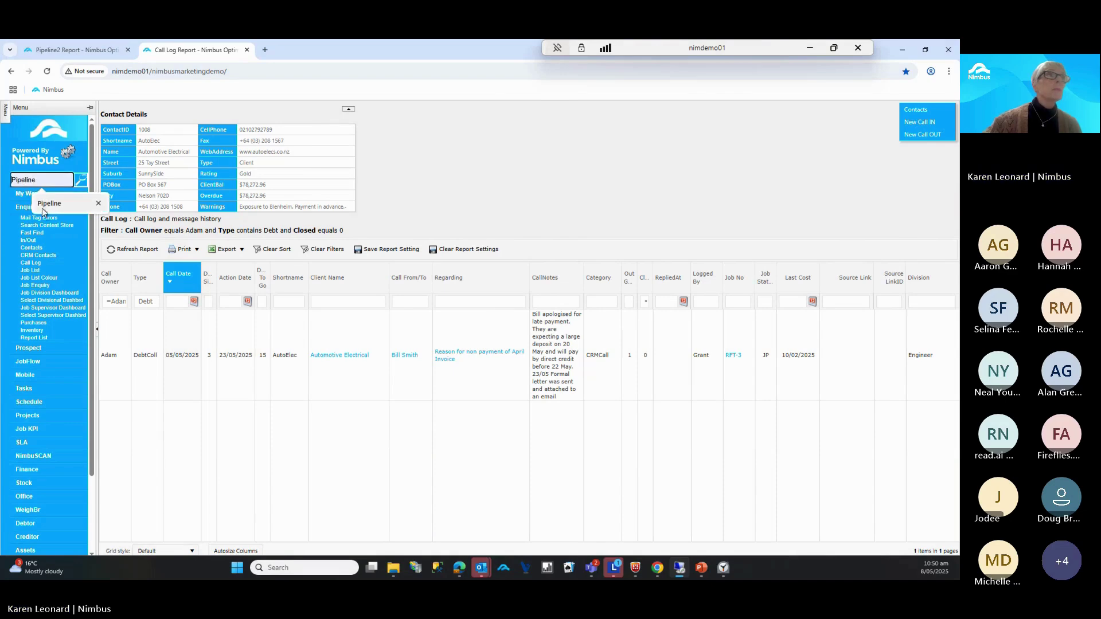
{"action": "left_click", "coordinate": [43, 210]}
{"action": "left_click", "coordinate": [82, 182]}
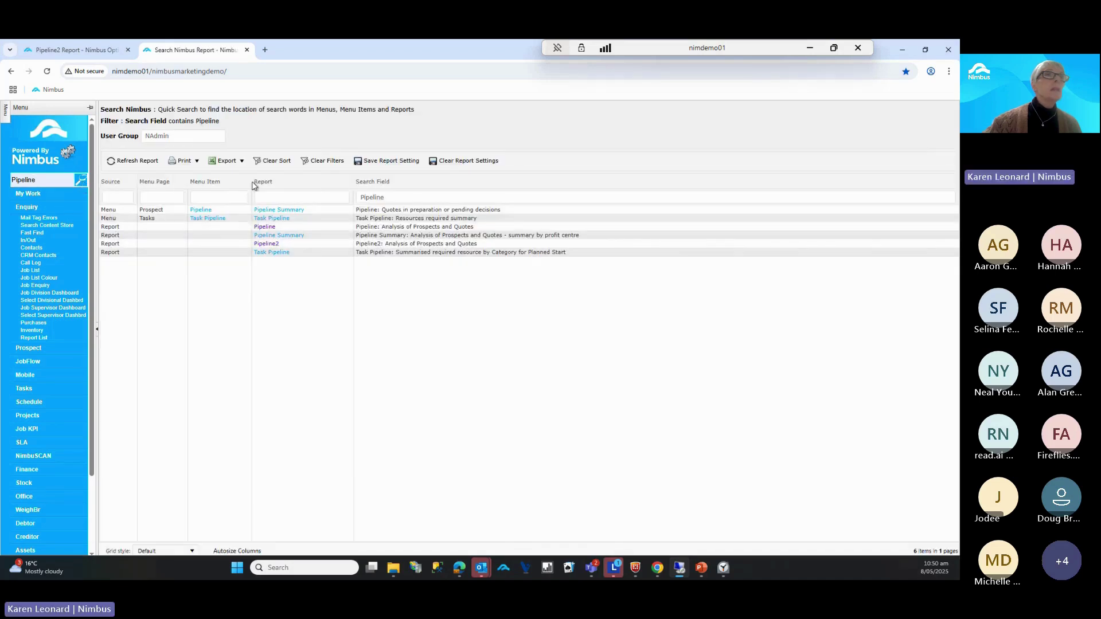
{"action": "left_click", "coordinate": [274, 245]}
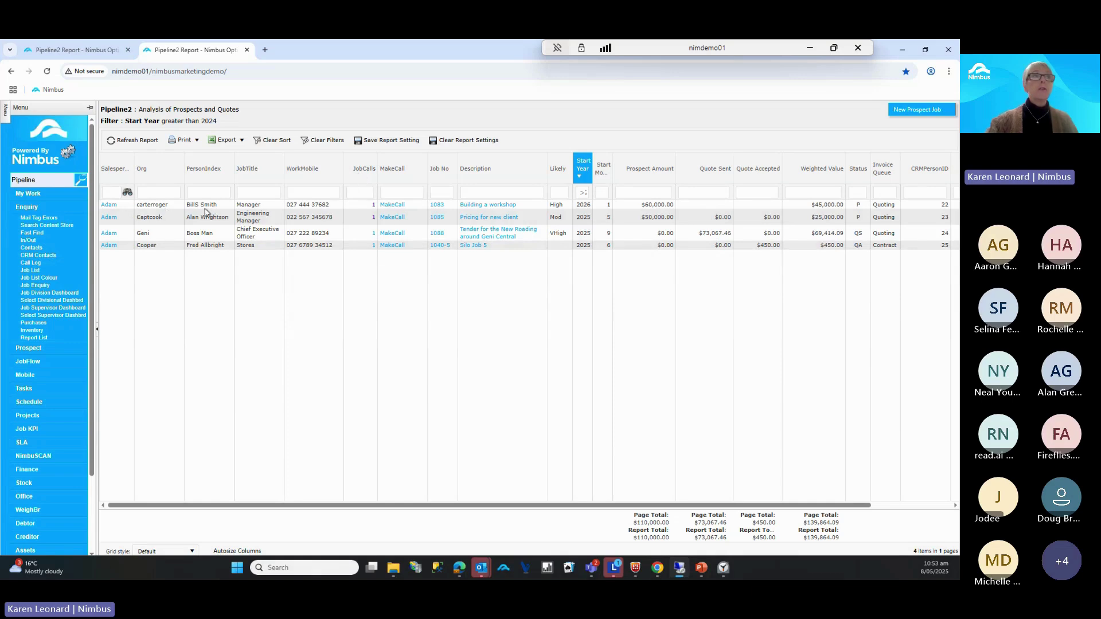
View the call history of the "Building a workshop" prospect and preview its new call form without saving a call.
{"action": "left_click", "coordinate": [373, 205]}
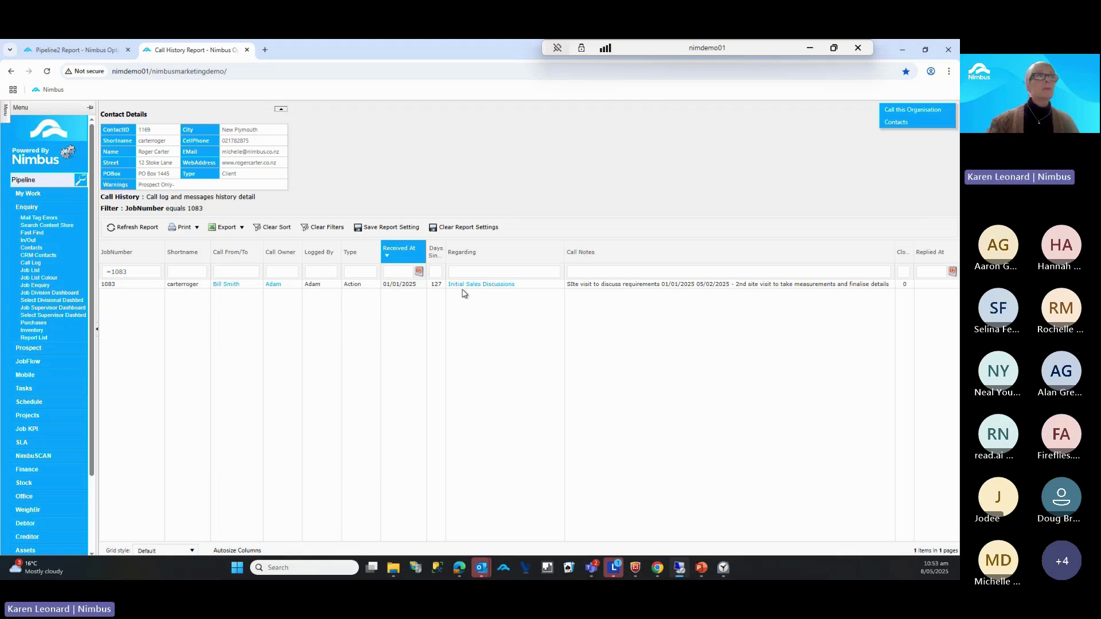
{"action": "left_click", "coordinate": [11, 71]}
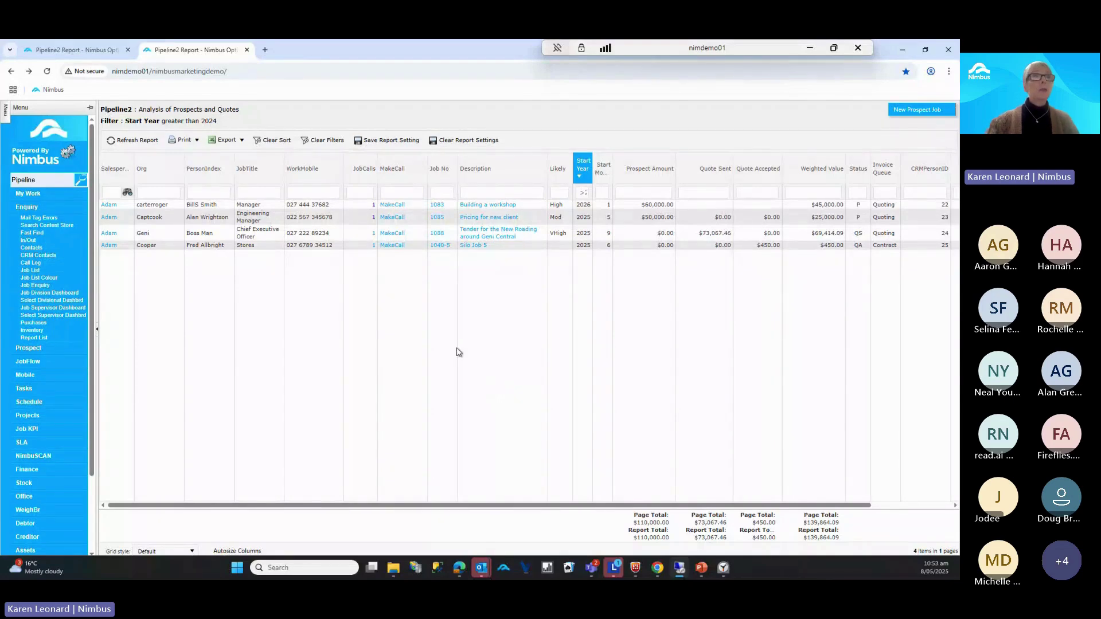
{"action": "left_click", "coordinate": [392, 205]}
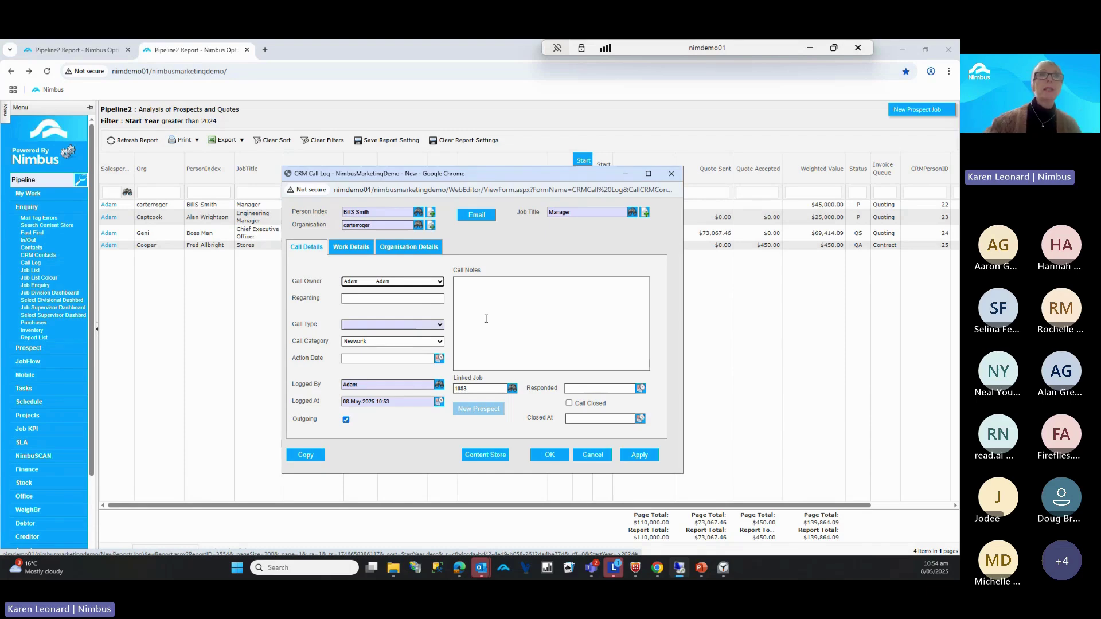
{"action": "left_click", "coordinate": [672, 174]}
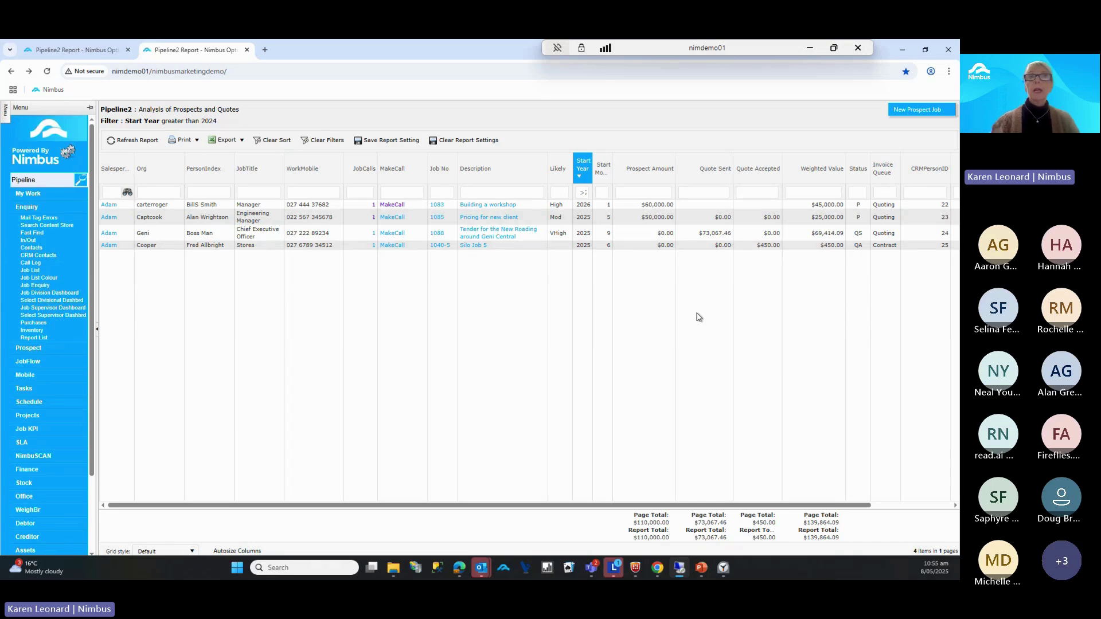
Open the "Building a workshop" prospect and review its logged date, due date, expected value and job probability options.
{"action": "left_click", "coordinate": [485, 205]}
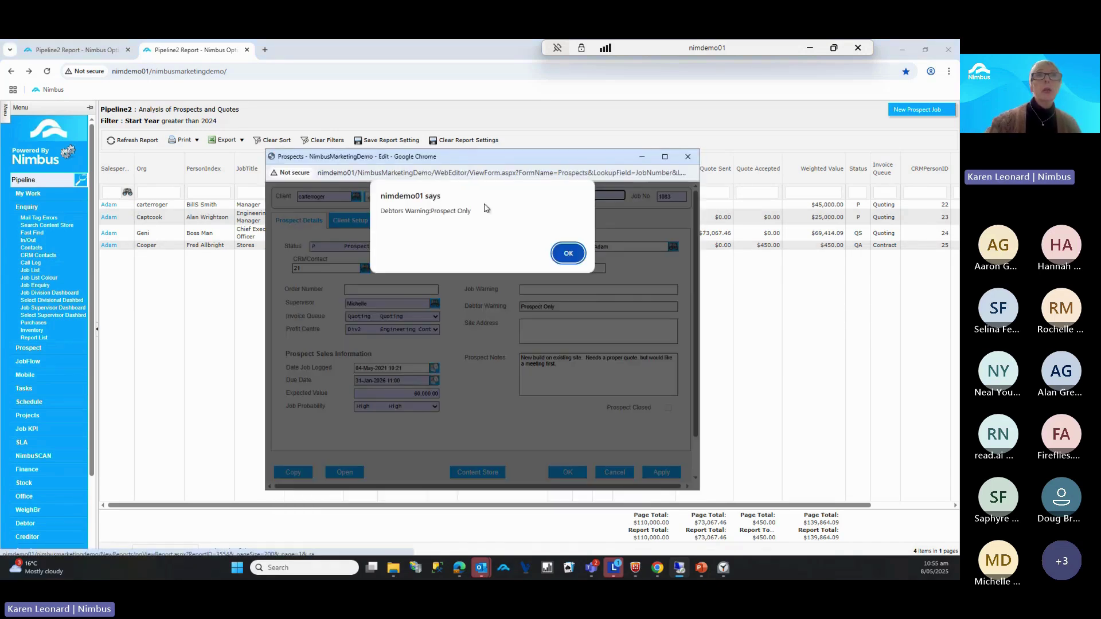
{"action": "left_click", "coordinate": [583, 255]}
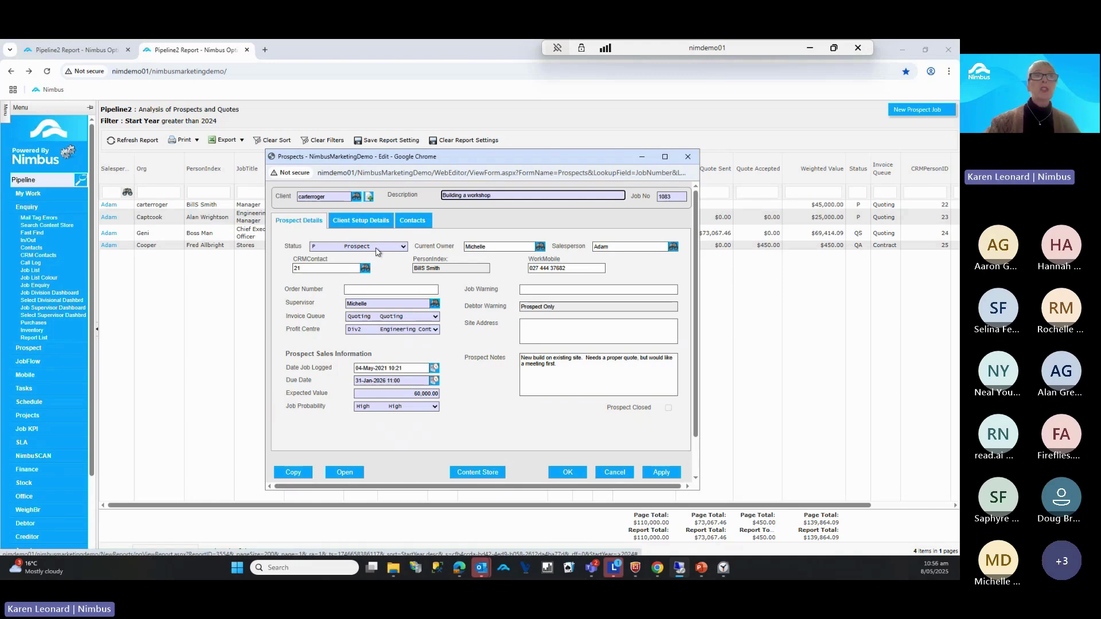
{"action": "left_click_drag", "start_coordinate": [412, 367], "coordinate": [352, 374]}
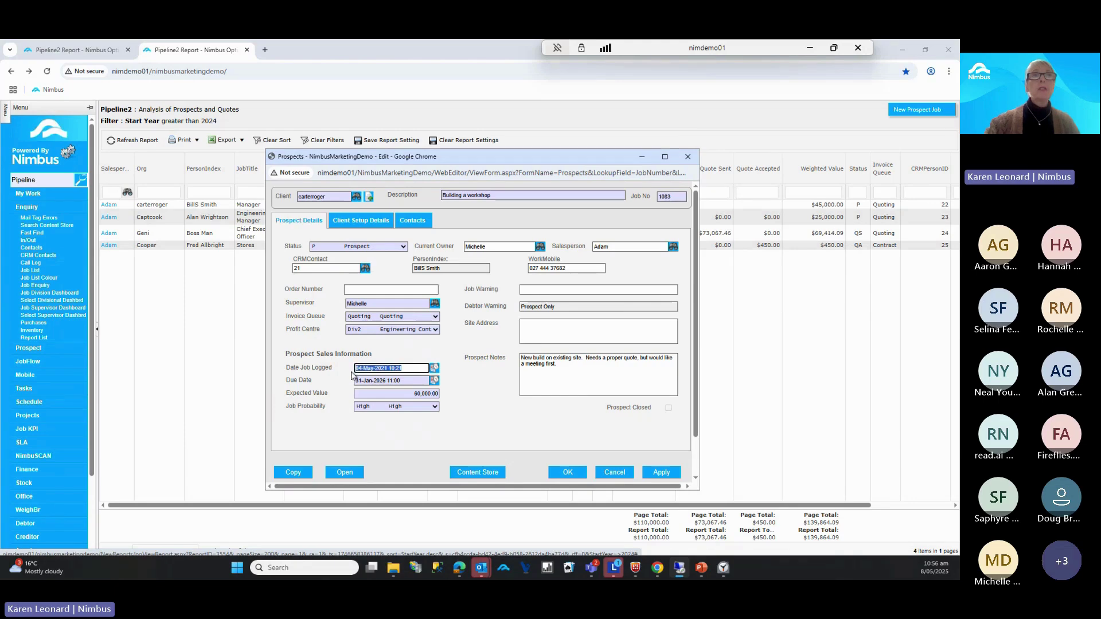
{"action": "left_click", "coordinate": [397, 381]}
{"action": "left_click_drag", "start_coordinate": [398, 381], "coordinate": [354, 387]}
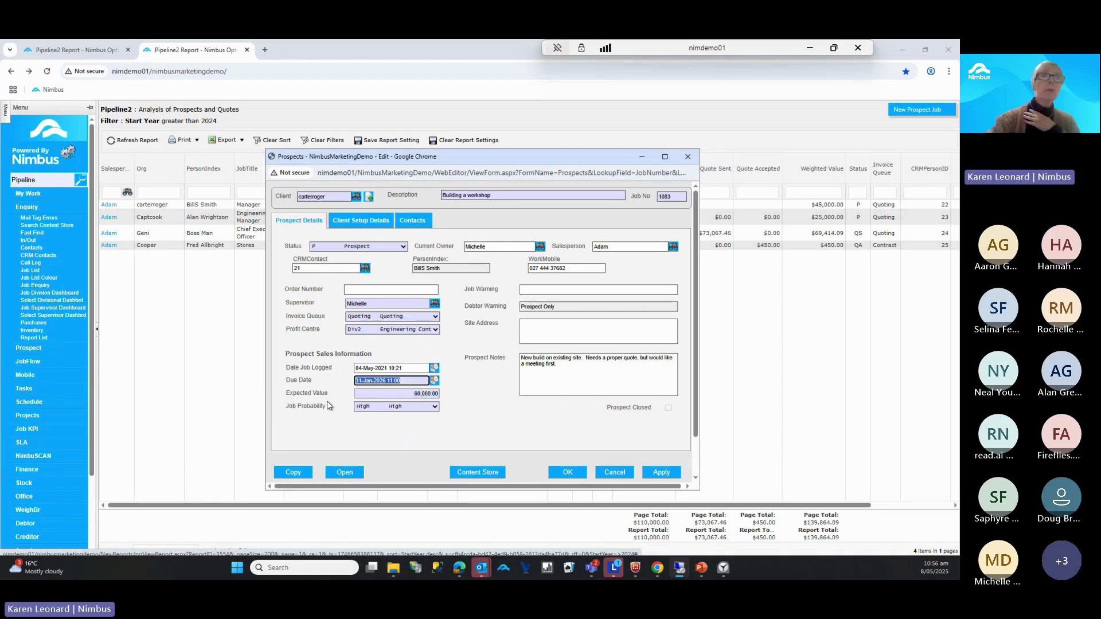
{"action": "left_click", "coordinate": [422, 393]}
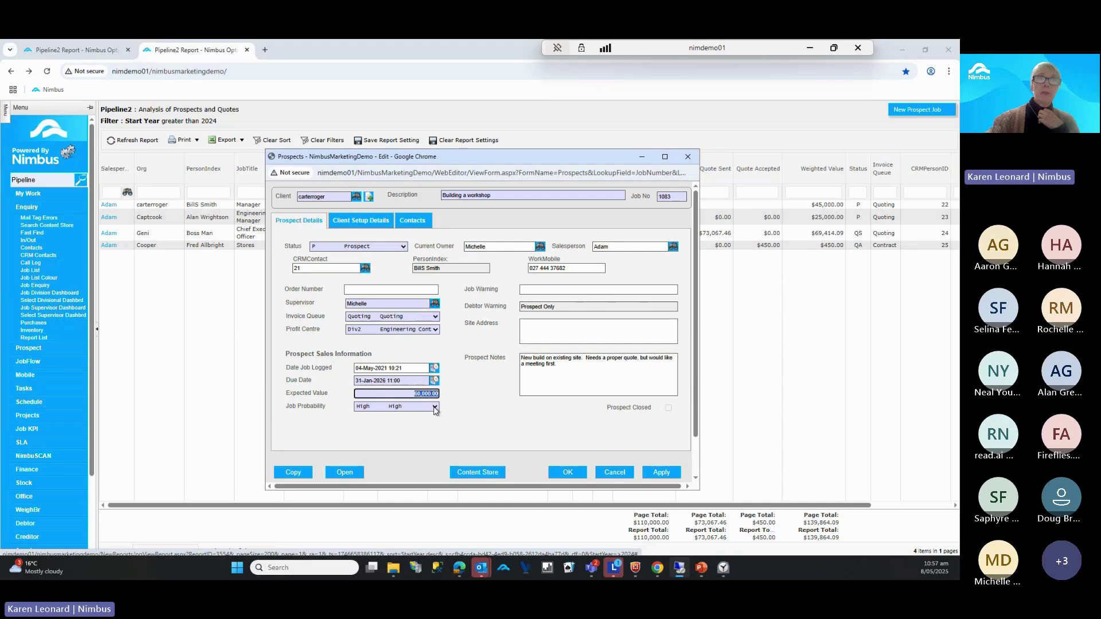
{"action": "left_click", "coordinate": [434, 407]}
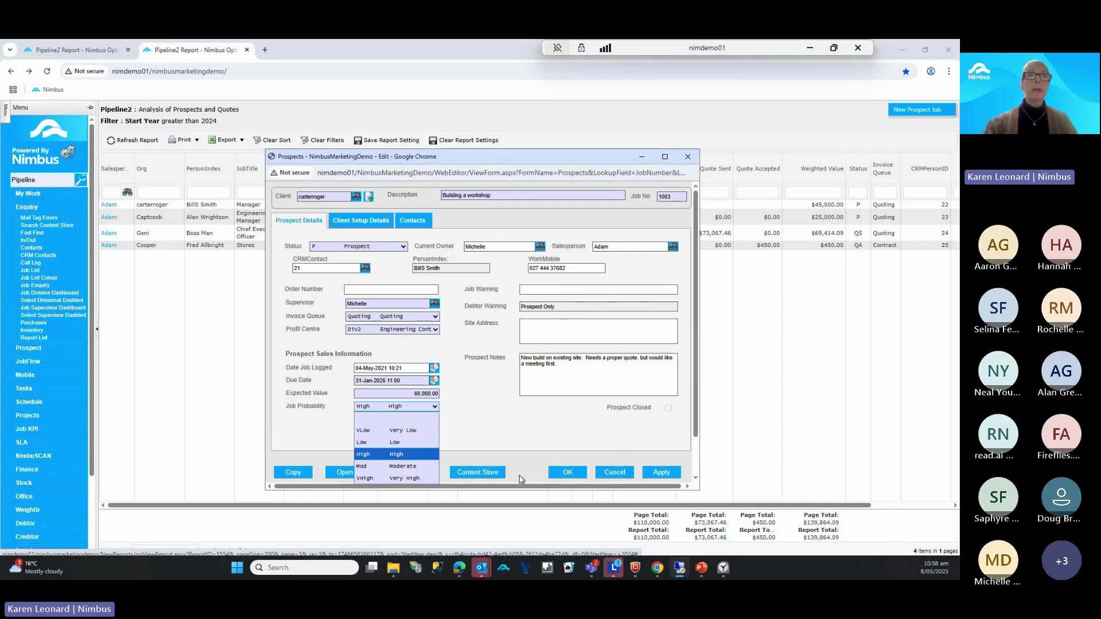
{"action": "left_click", "coordinate": [573, 476]}
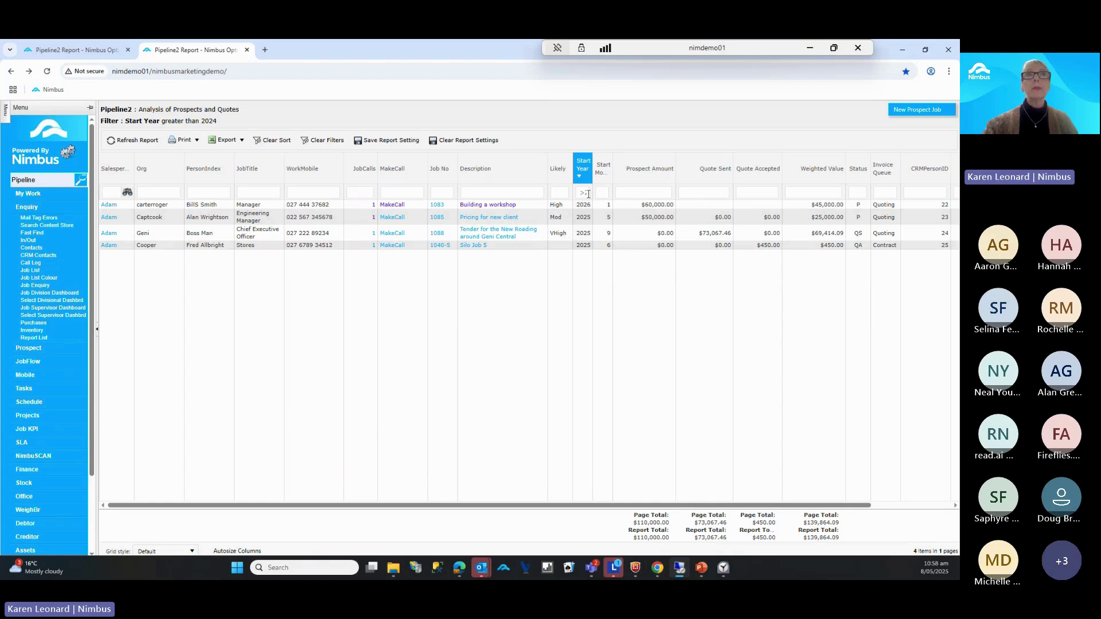
Widen the Start Year and Start Month columns and filter the Pipeline2 report to statuses containing "p".
{"action": "left_click_drag", "start_coordinate": [591, 160], "coordinate": [631, 157]}
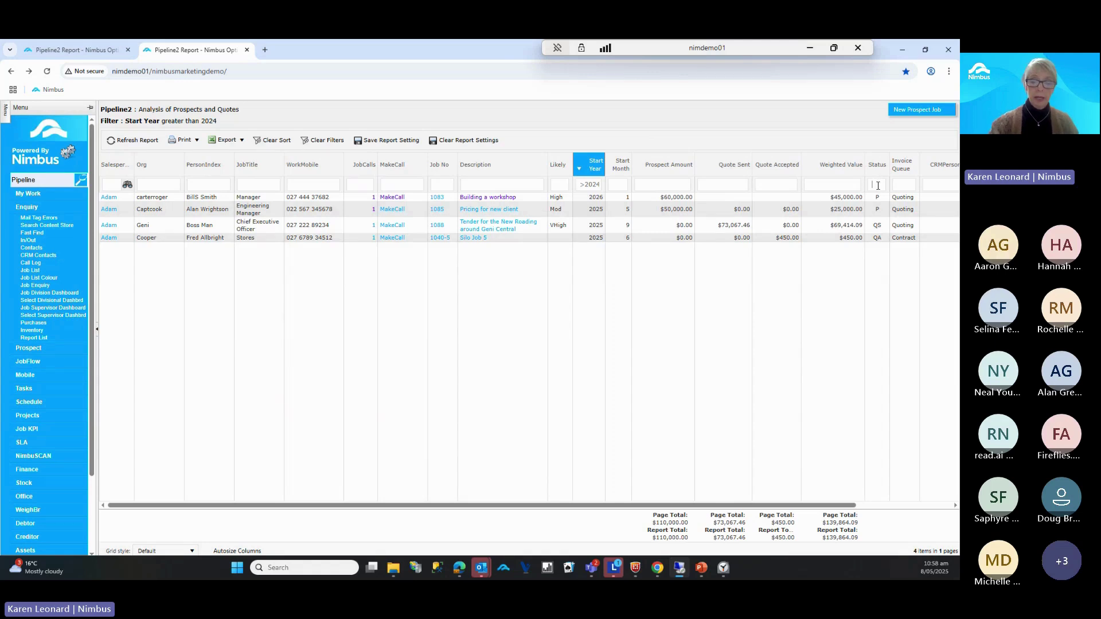
{"action": "type", "text": "p"}
{"action": "key", "text": "Return"}
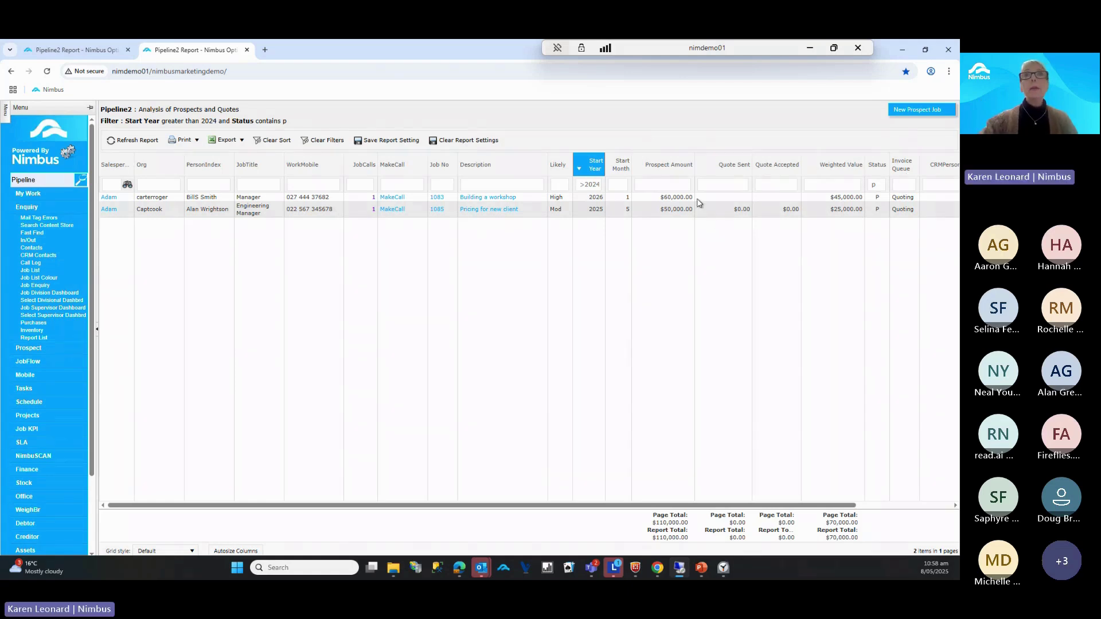
Examine the prospect amount, likelihood and weighted value of the filtered prospects.
{"action": "left_click_drag", "start_coordinate": [694, 199], "coordinate": [659, 199]}
{"action": "left_click_drag", "start_coordinate": [566, 197], "coordinate": [549, 197]}
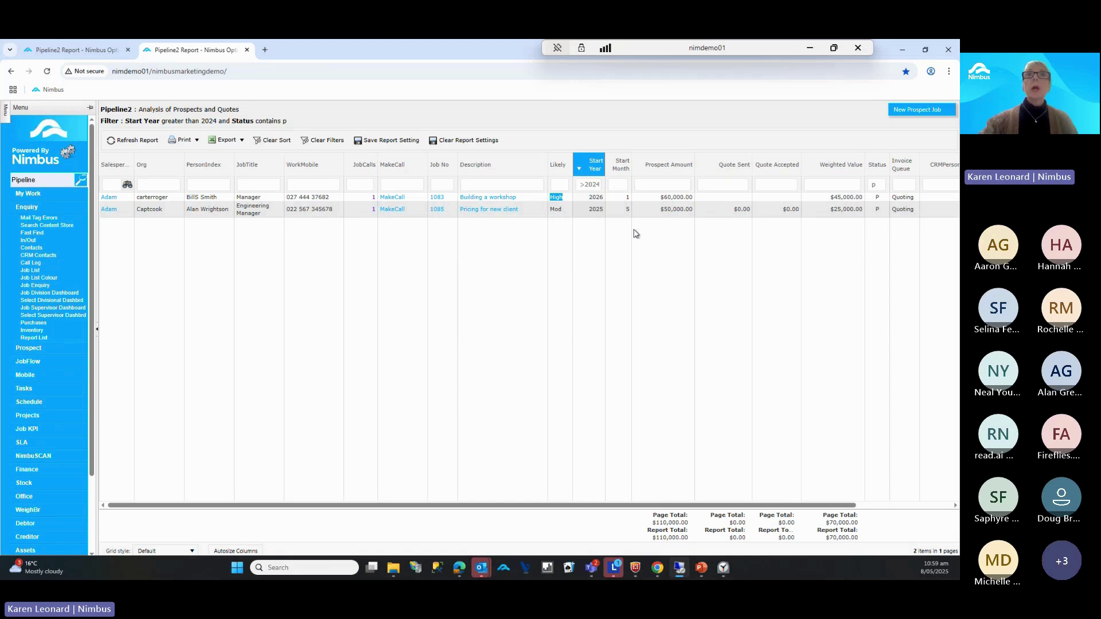
{"action": "left_click_drag", "start_coordinate": [866, 200], "coordinate": [830, 211]}
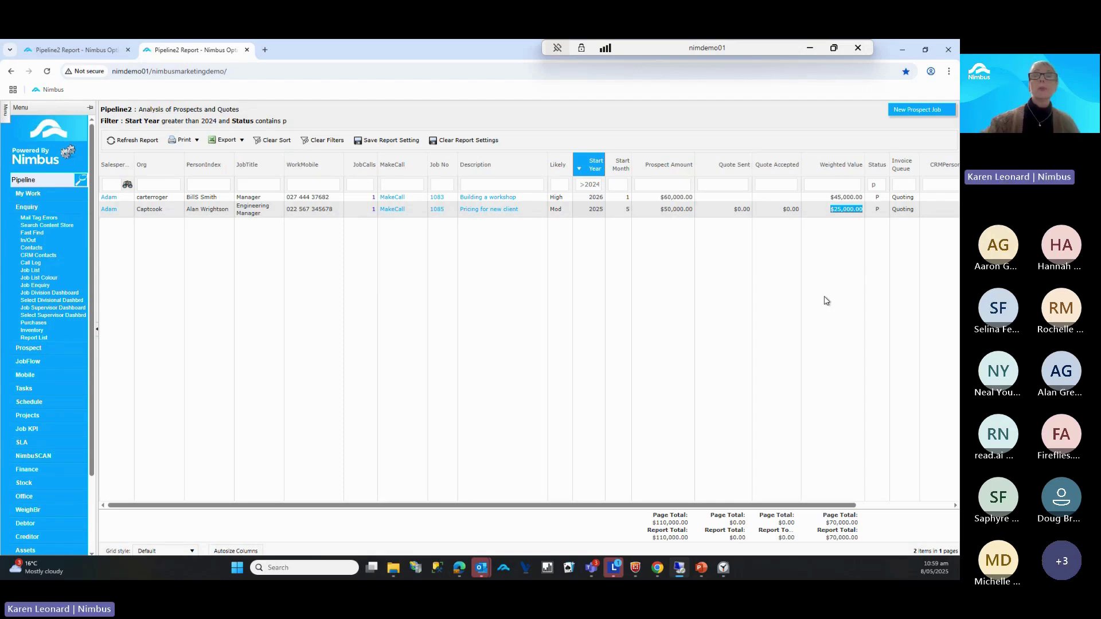
Change the Pipeline2 report's Status filter to "QS" and apply it.
{"action": "double_click", "coordinate": [874, 184]}
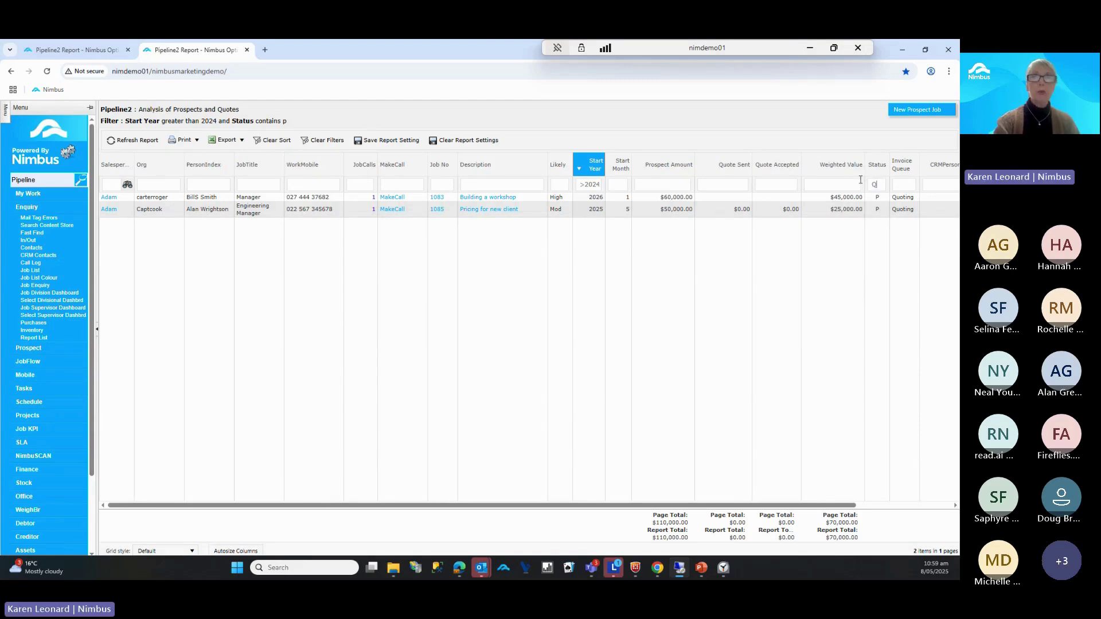
{"action": "type", "text": "q"}
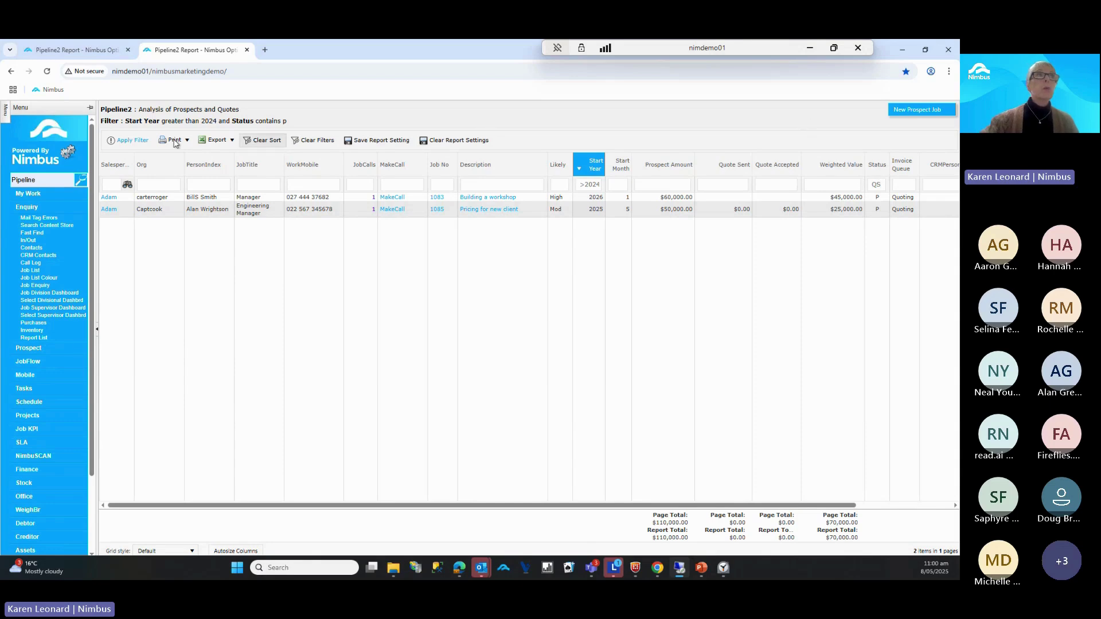
{"action": "left_click", "coordinate": [140, 142]}
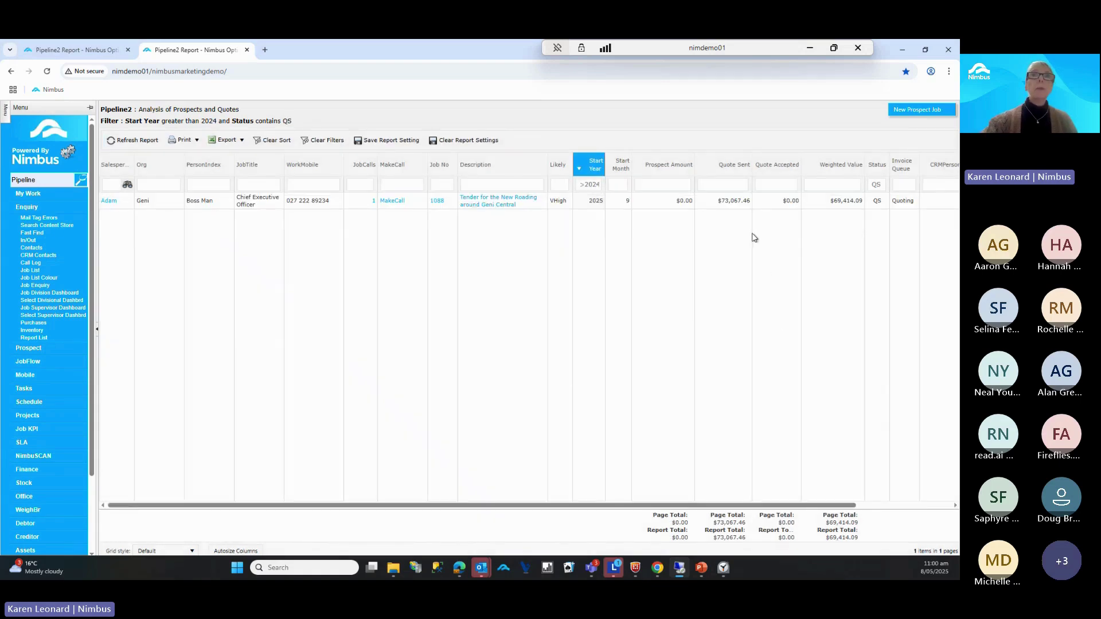
Examine the quote sent amount, likelihood and weighted value of the Geni roading tender.
{"action": "left_click_drag", "start_coordinate": [749, 202], "coordinate": [716, 202]}
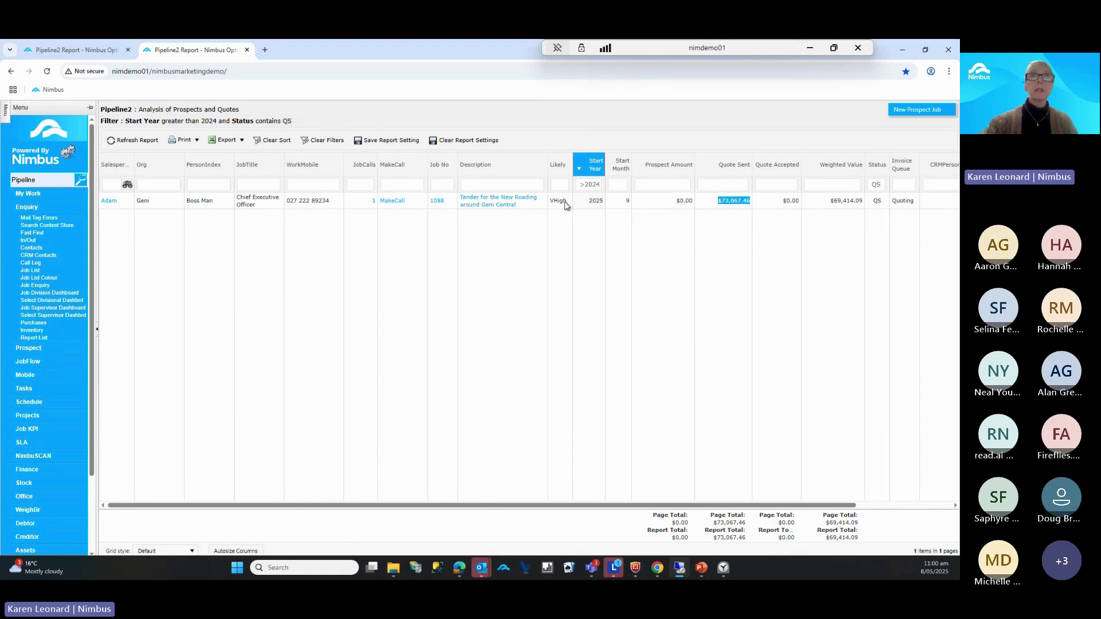
{"action": "left_click_drag", "start_coordinate": [568, 202], "coordinate": [549, 202]}
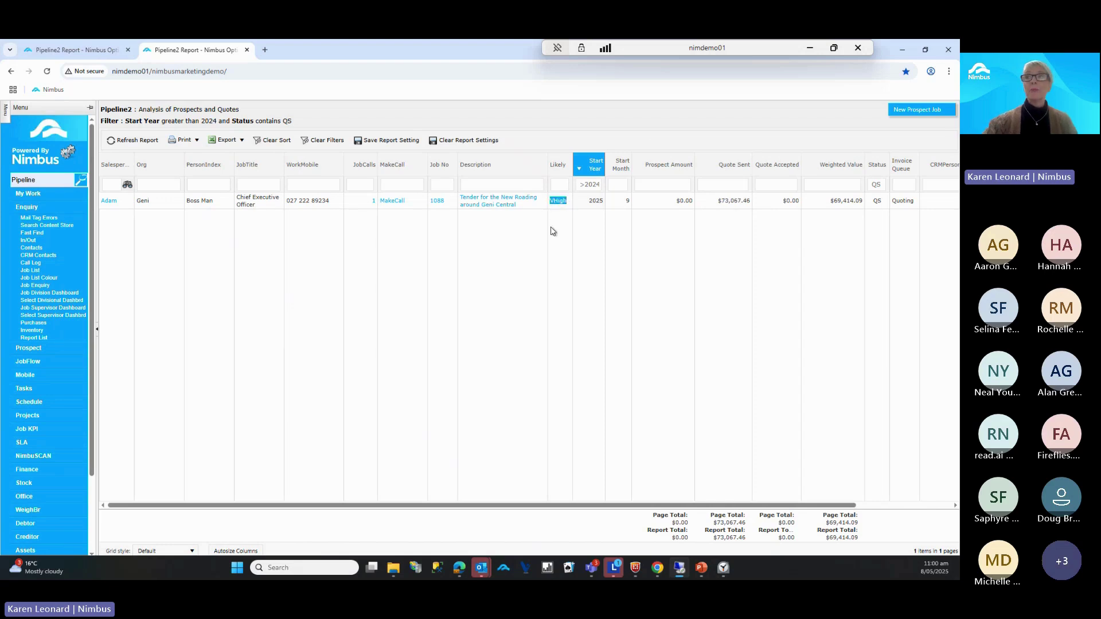
{"action": "left_click_drag", "start_coordinate": [865, 202], "coordinate": [829, 202]}
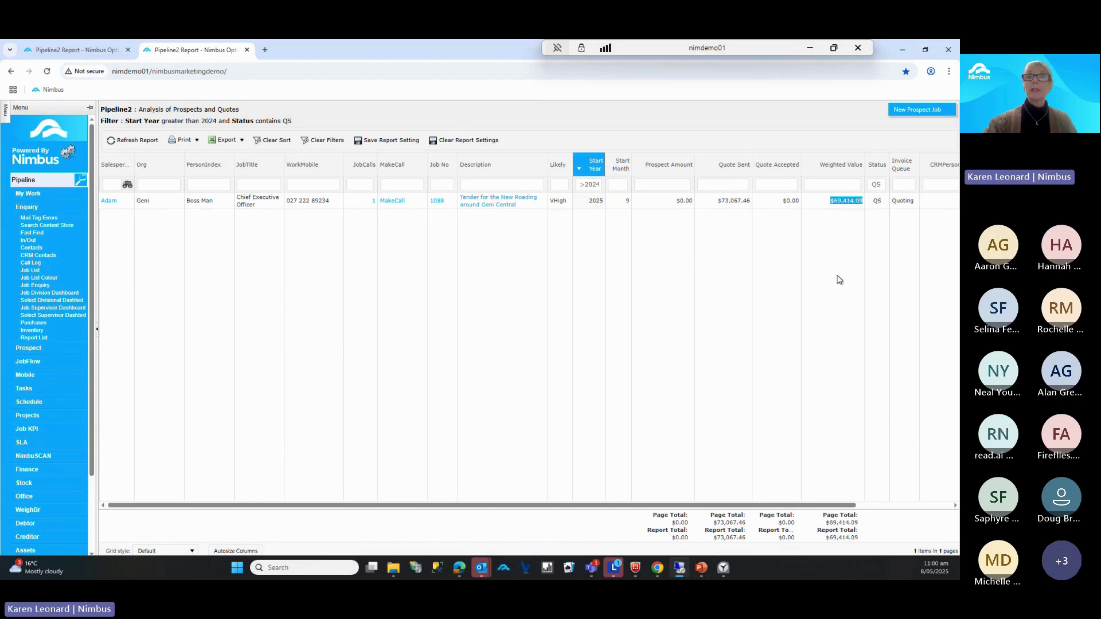
Change the Pipeline2 report's Status filter to "QA", apply it and examine the Quote Accepted amount of the Cooper job.
{"action": "left_click", "coordinate": [876, 185]}
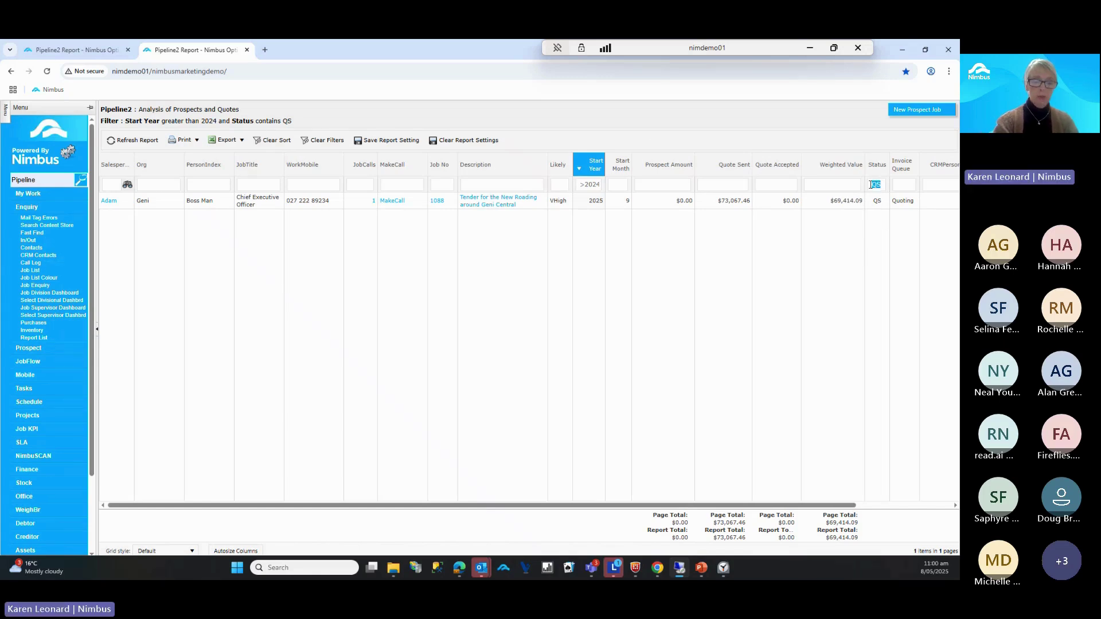
{"action": "key", "text": "BackSpace"}
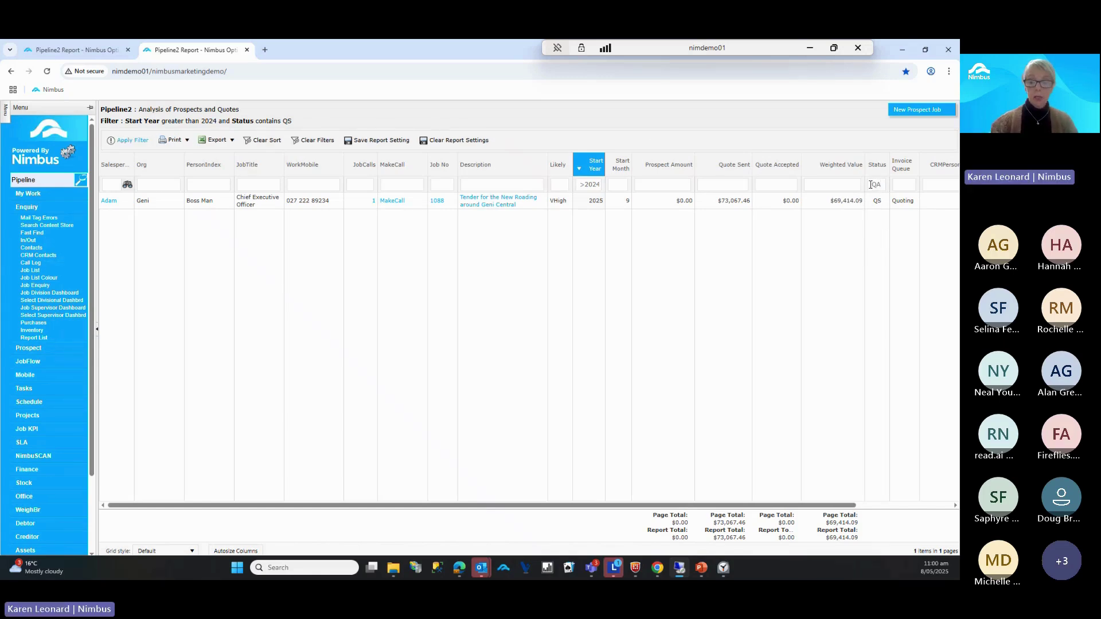
{"action": "key", "text": "Return"}
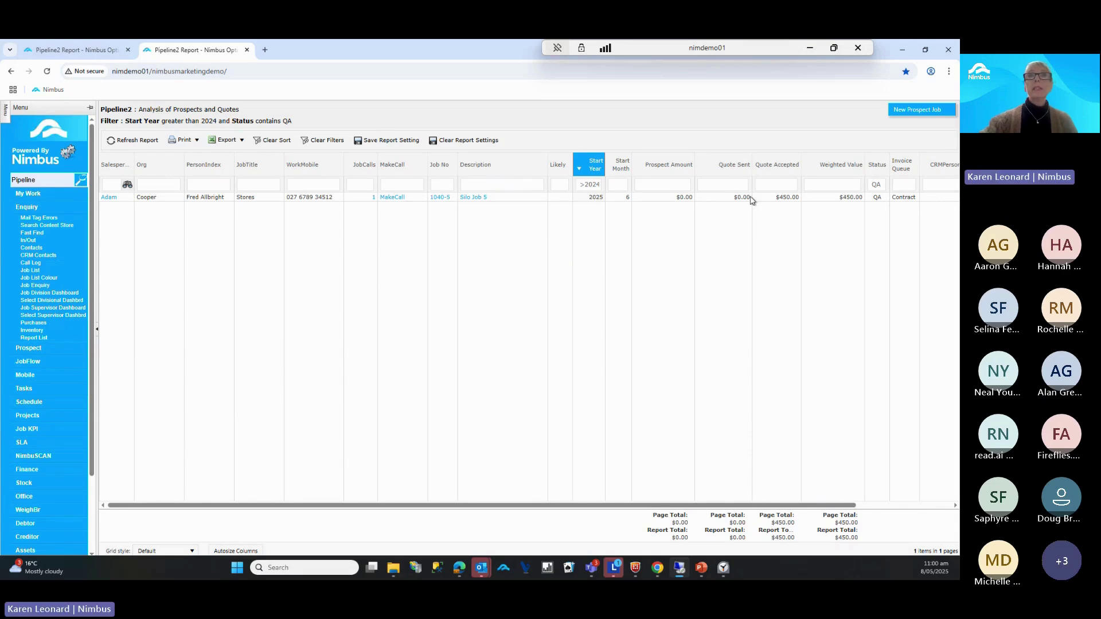
{"action": "left_click_drag", "start_coordinate": [801, 198], "coordinate": [773, 198]}
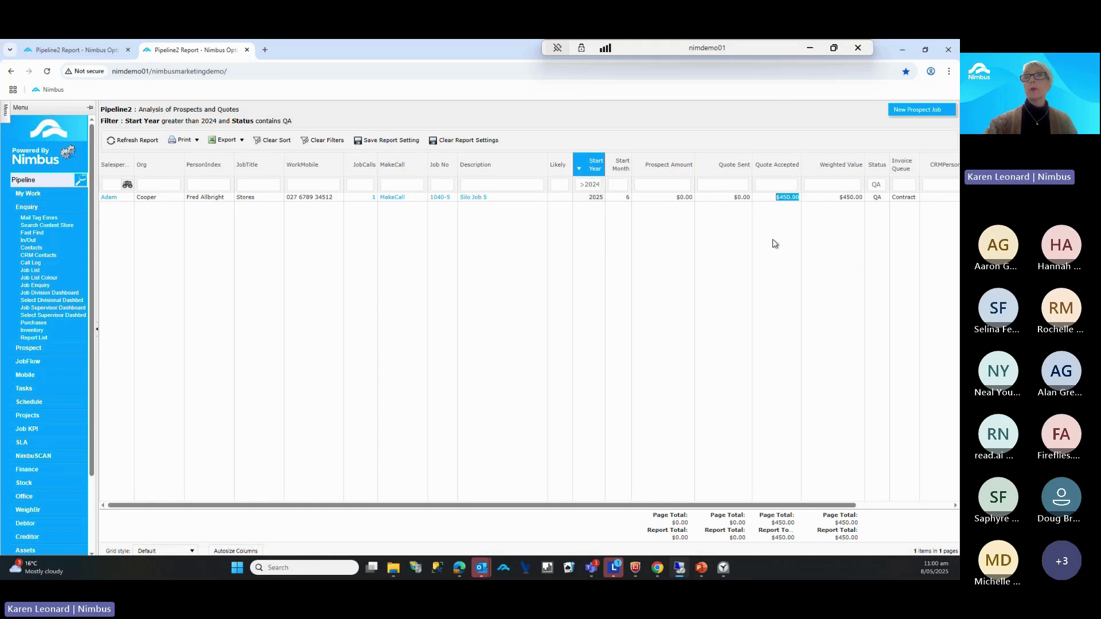
Clear the Status filter from the Pipeline2 report and reapply the remaining Start Year filter.
{"action": "double_click", "coordinate": [874, 184]}
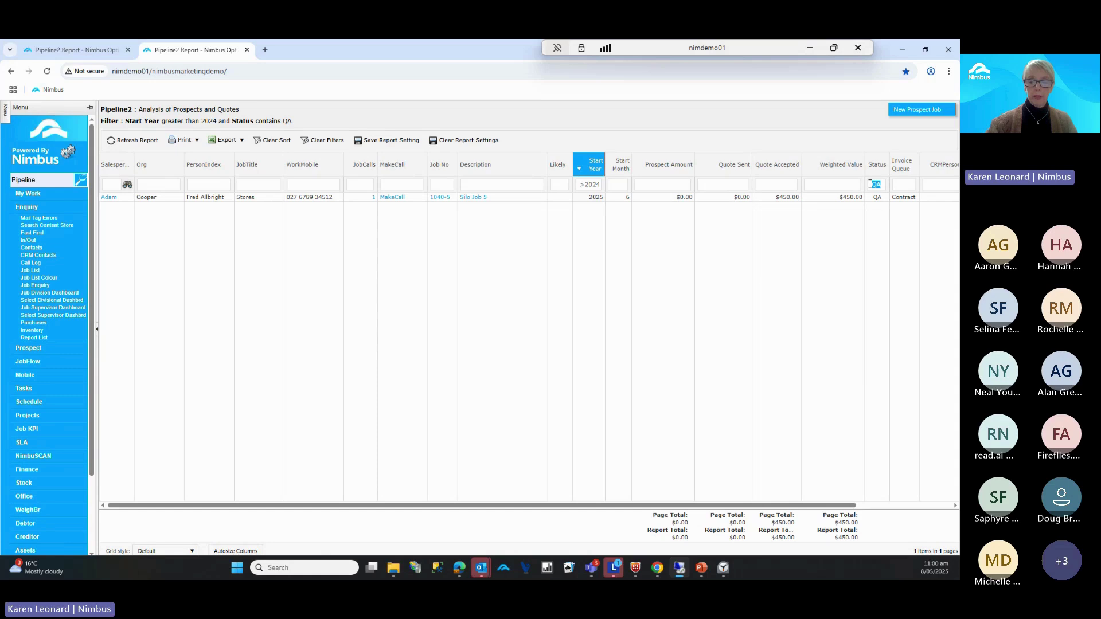
{"action": "key", "text": "BackSpace"}
{"action": "key", "text": "Return"}
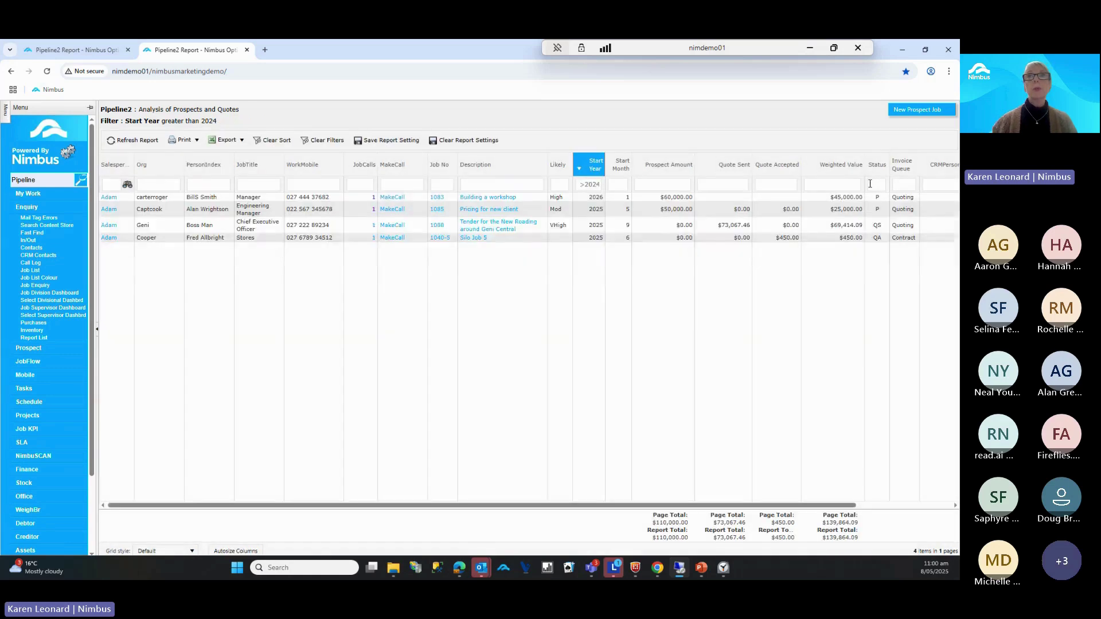
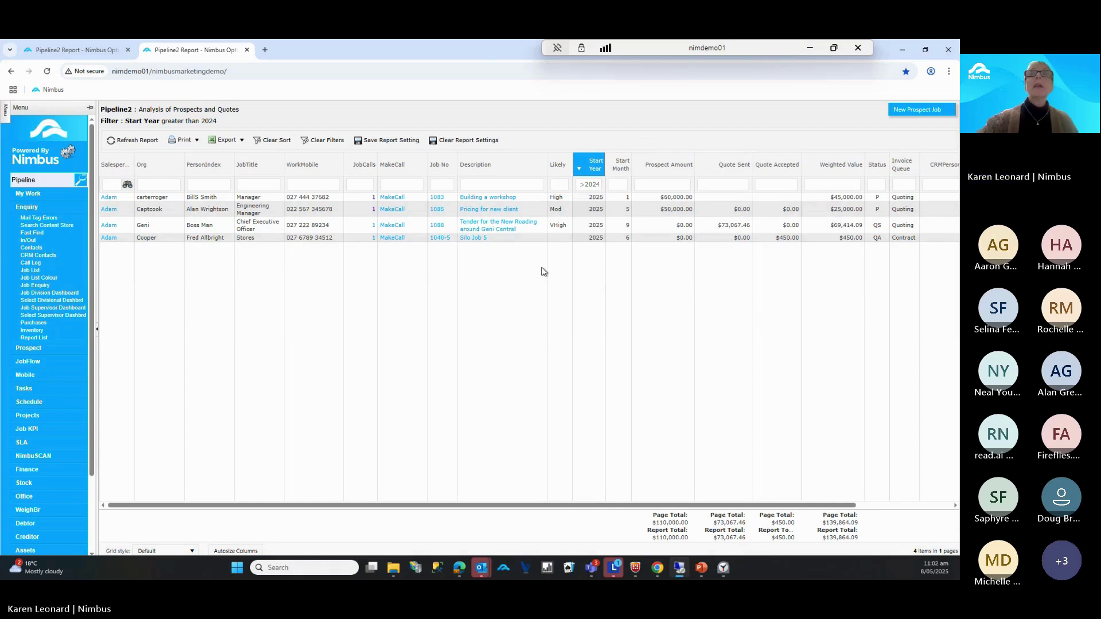
Minimise the browser, switch to the PowerPoint slide show and advance to the closing CRM Questions & Answers slide.
{"action": "left_click", "coordinate": [902, 50]}
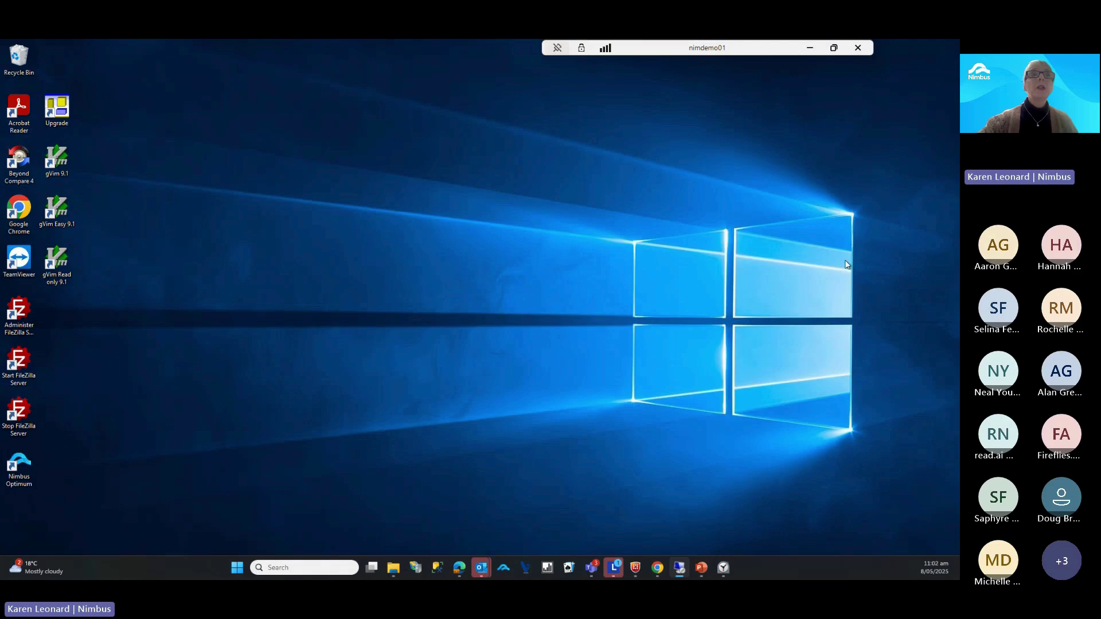
{"action": "left_click", "coordinate": [700, 568]}
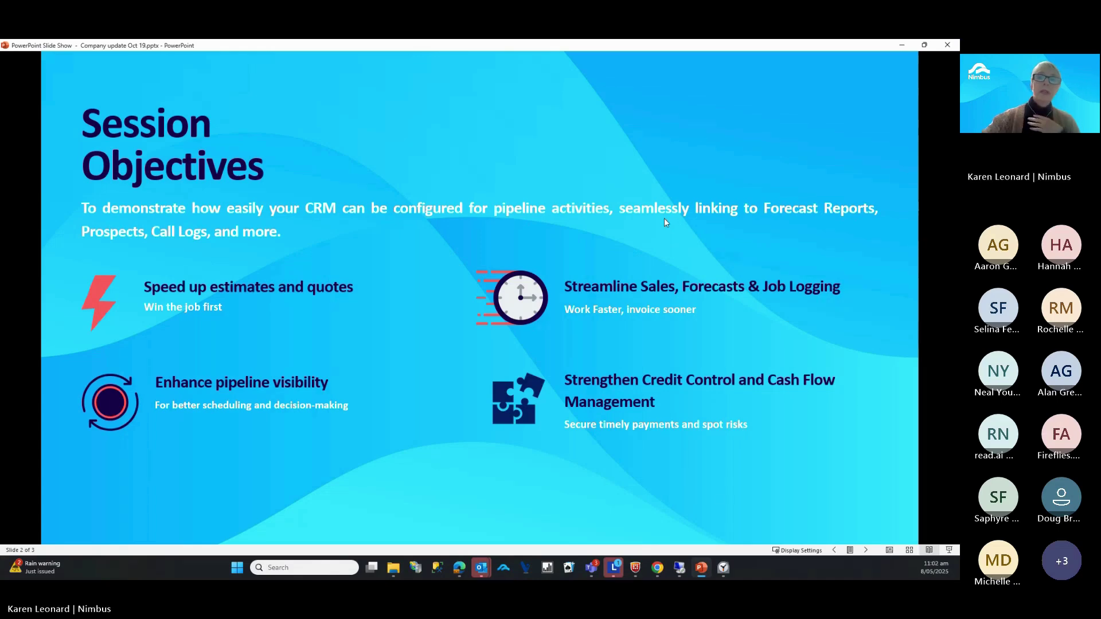
{"action": "left_click", "coordinate": [866, 551]}
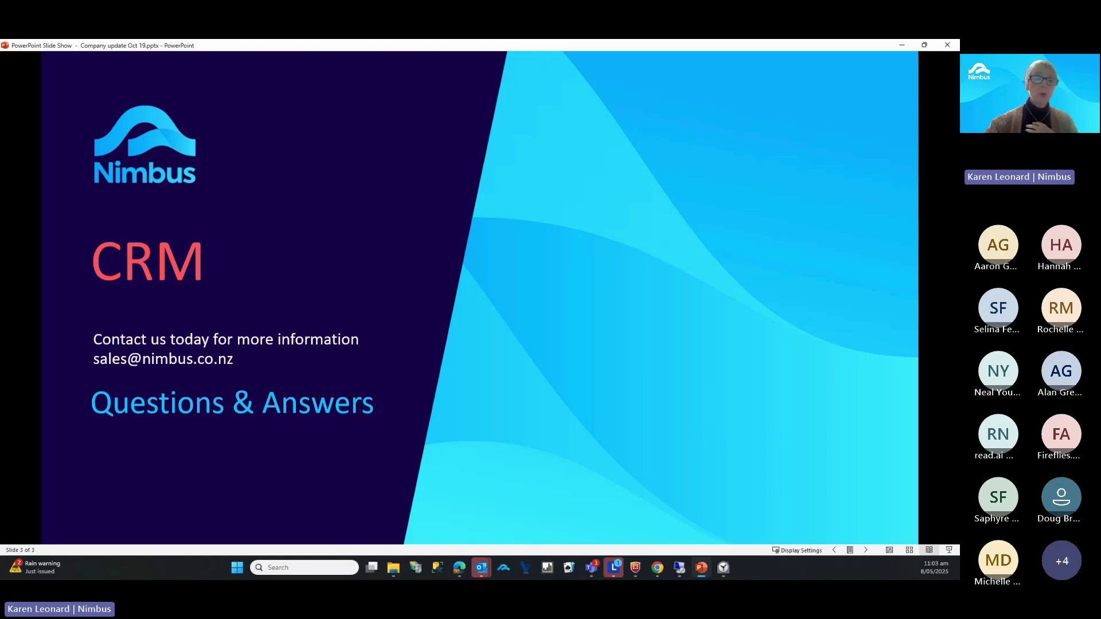
Switch to the other application running behind the slide show and close it.
{"action": "key", "text": "alt+Tab"}
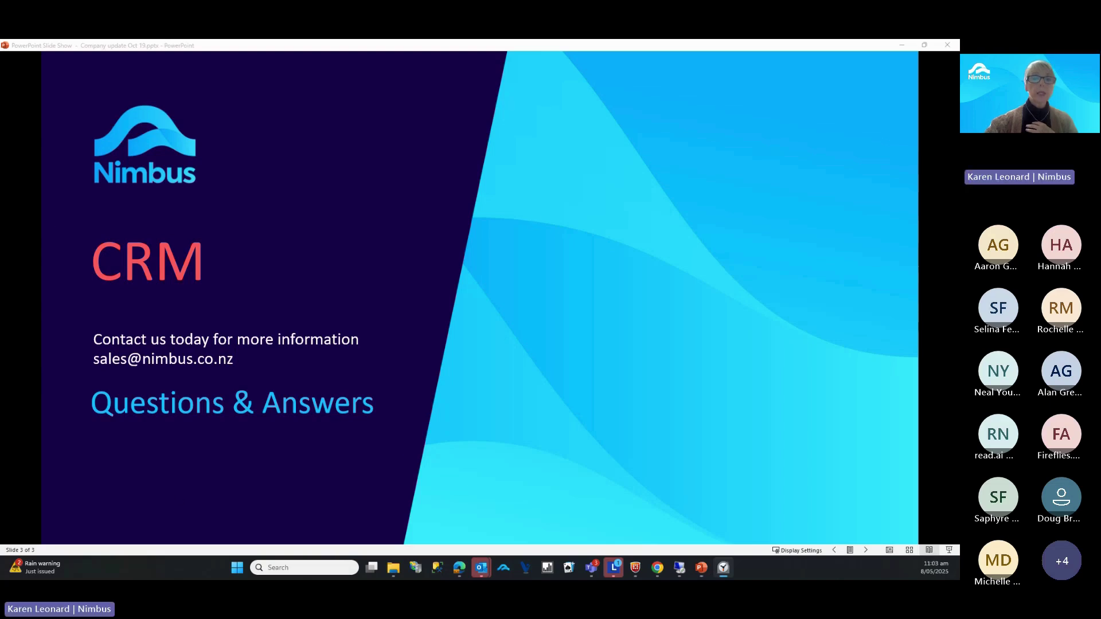
{"action": "key", "text": "alt+F4"}
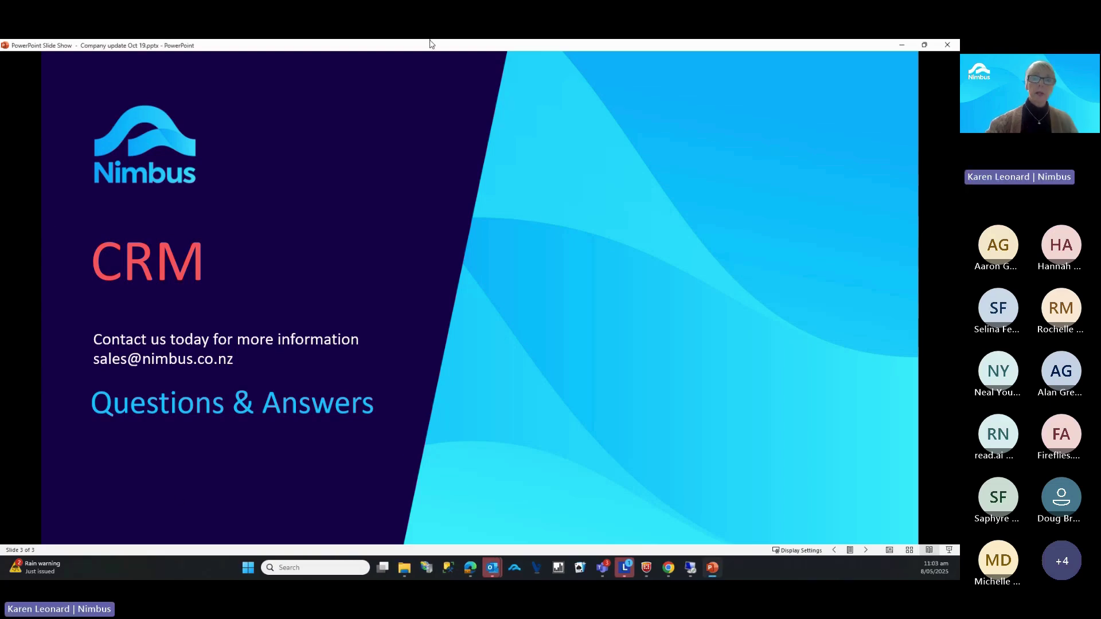